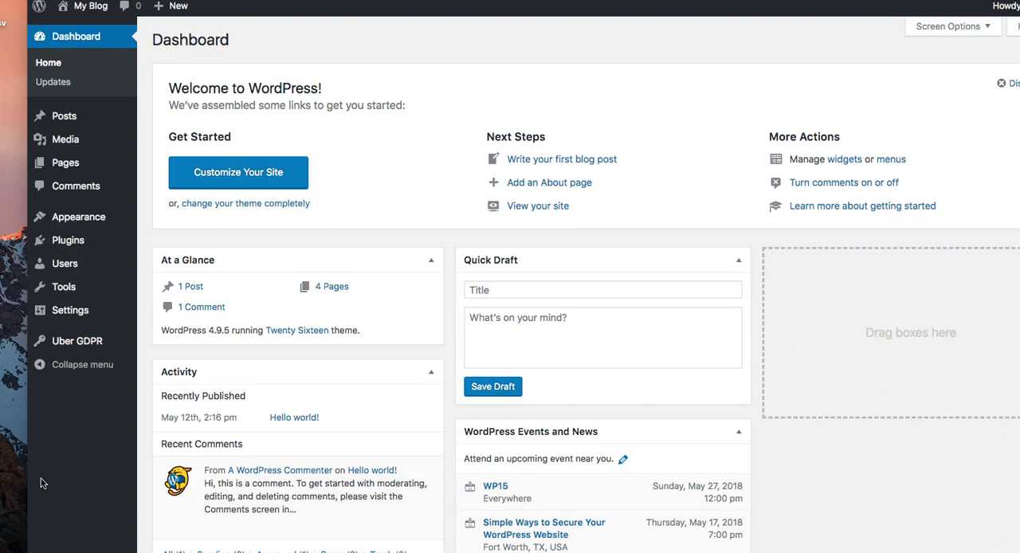
# Step: Open the form for uploading a new plugin in .zip format
pyautogui.click(39, 482)
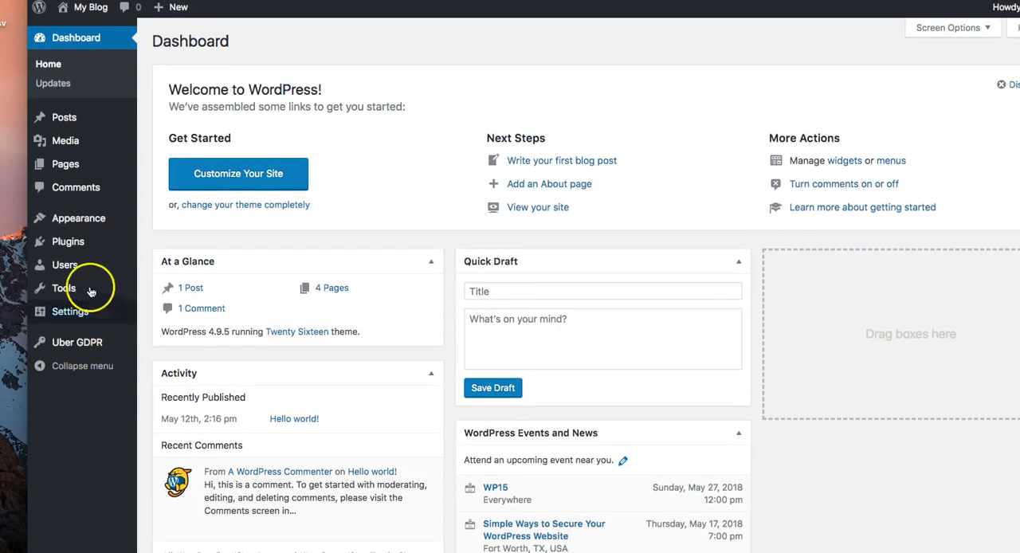
pyautogui.moveTo(85, 250)
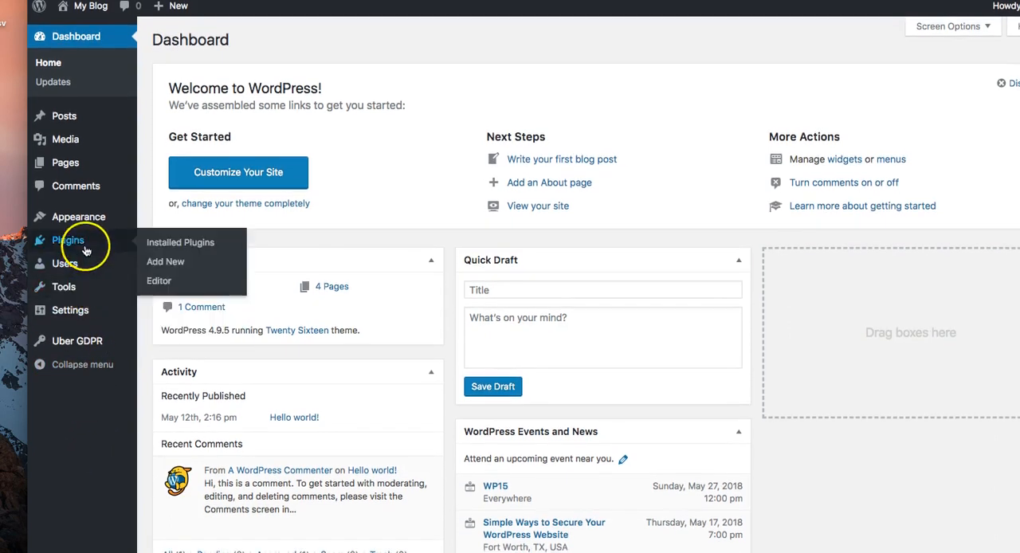
pyautogui.click(164, 268)
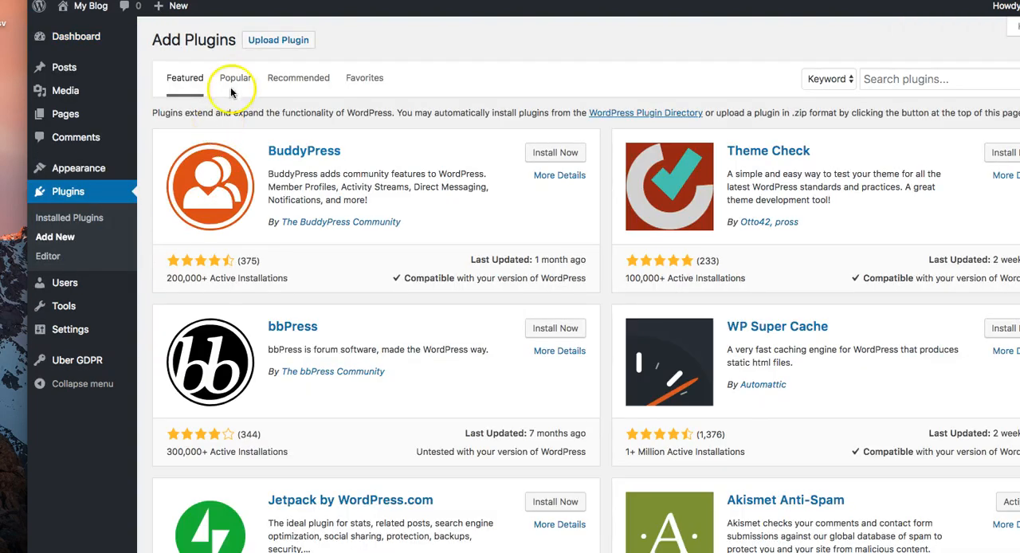
pyautogui.click(269, 43)
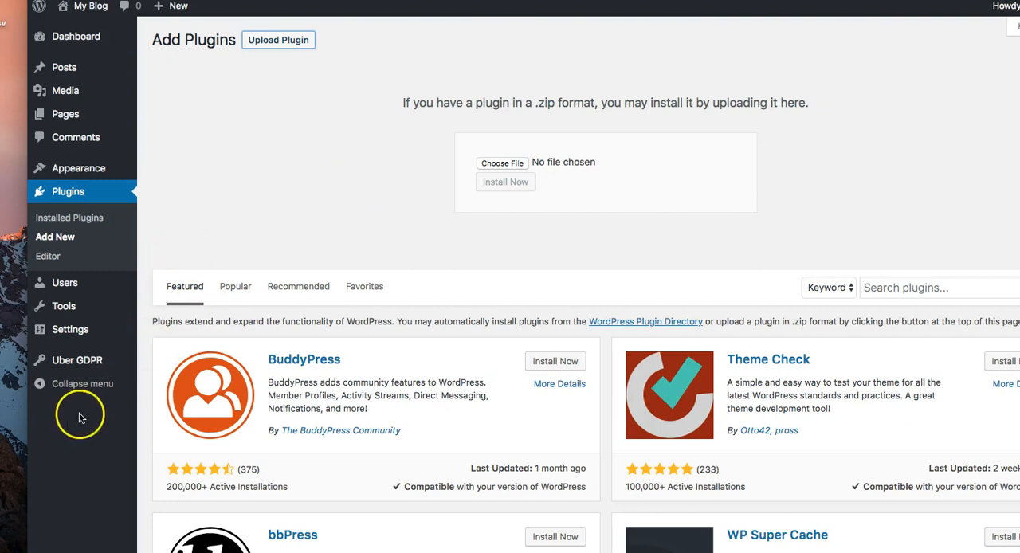
# Step: Open the Uber GDPR plugin's introduction page and read its feature list and getting-started instructions
pyautogui.scroll(-1, 82, 420)
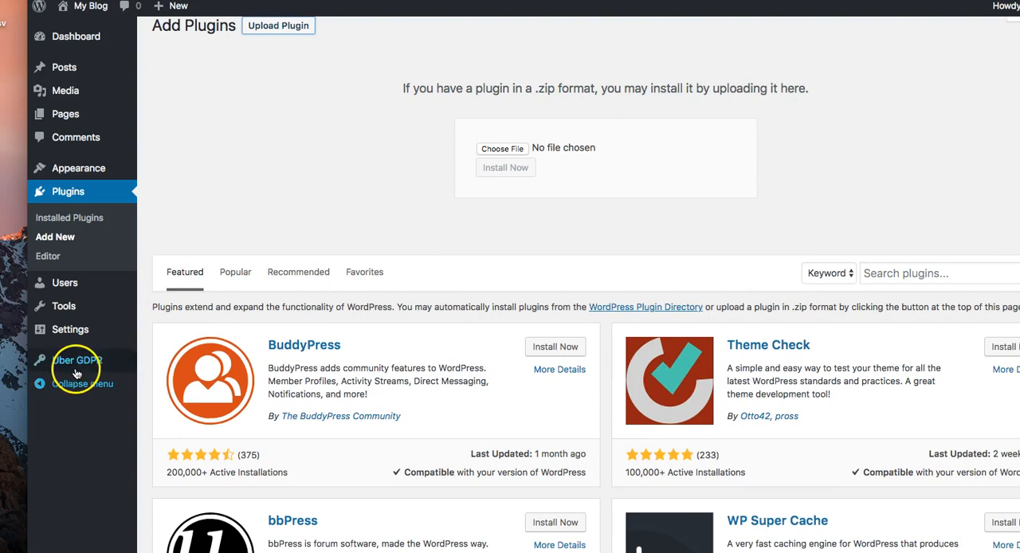
pyautogui.moveTo(77, 373)
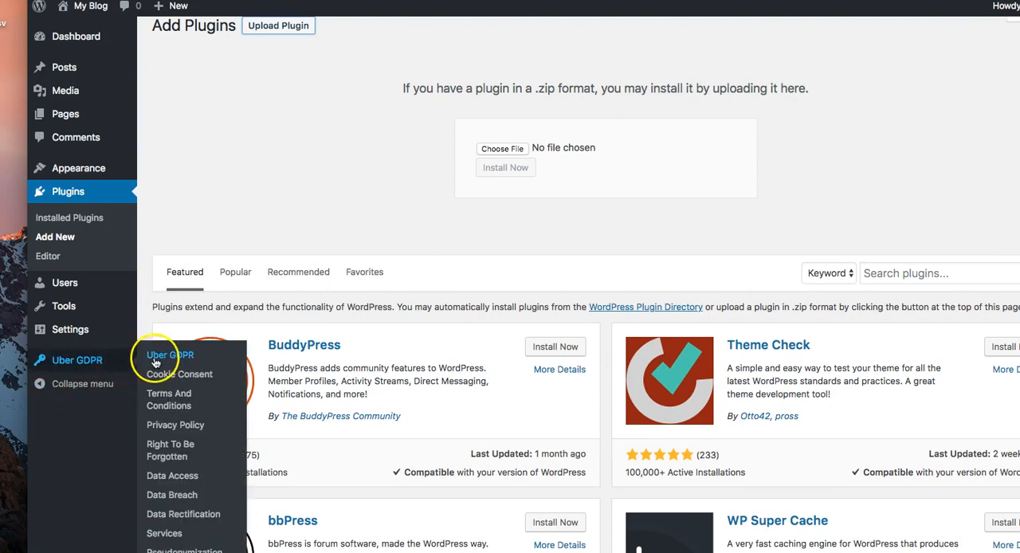
pyautogui.click(177, 360)
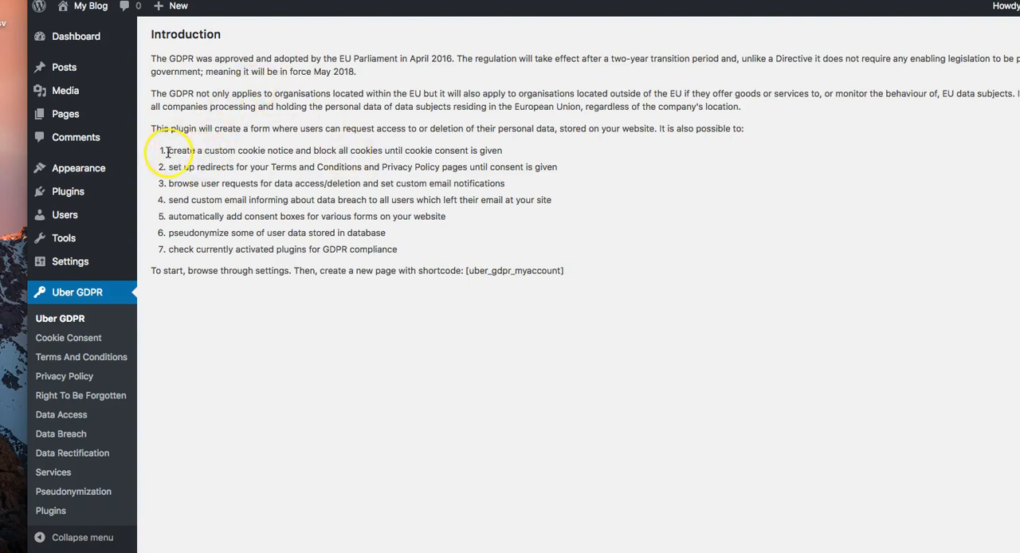
pyautogui.moveTo(161, 152)
pyautogui.mouseDown()
pyautogui.moveTo(321, 187)
pyautogui.moveTo(401, 251)
pyautogui.moveTo(163, 206)
pyautogui.moveTo(154, 189)
pyautogui.moveTo(162, 150)
pyautogui.mouseUp()
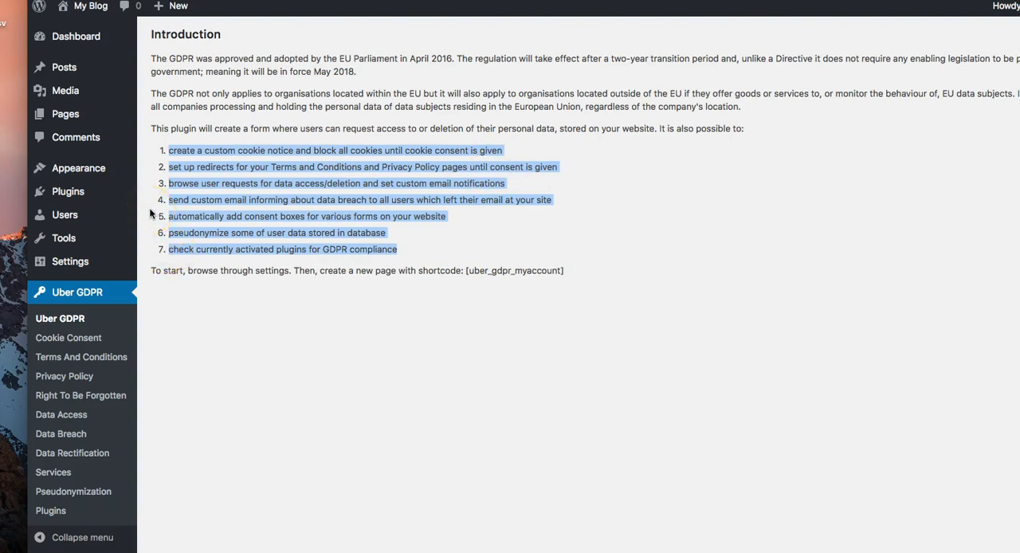
pyautogui.click(267, 235)
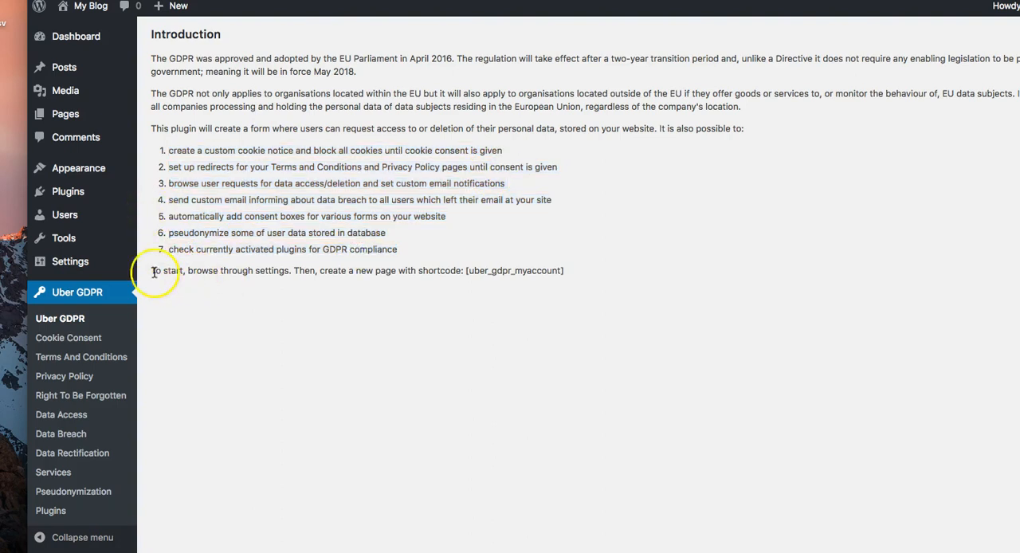
pyautogui.moveTo(149, 269); pyautogui.dragTo(192, 272)
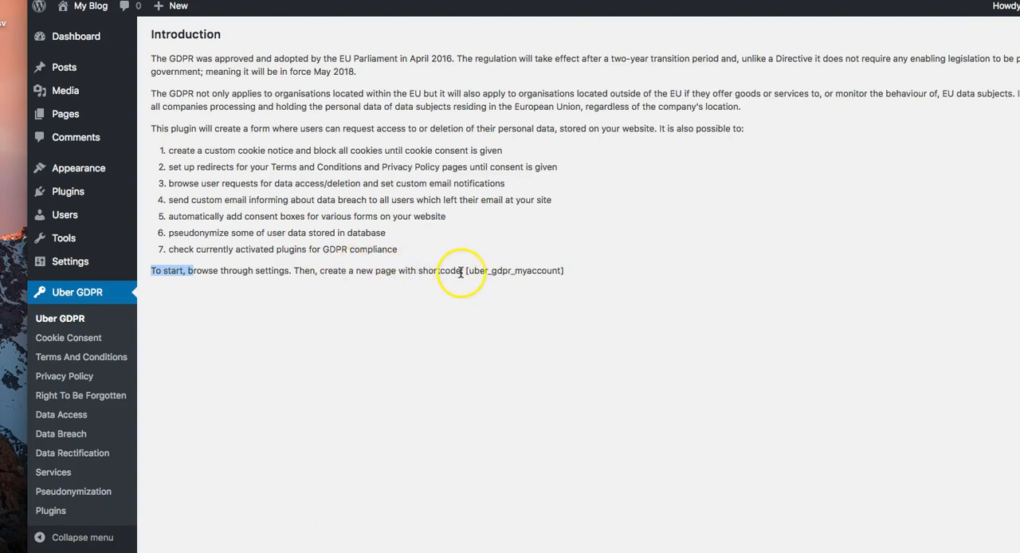
# Step: Copy the shortcode [uber_gdpr_myaccount] from the plugin's introduction text
pyautogui.moveTo(467, 270); pyautogui.dragTo(561, 270)
pyautogui.rightClick(560, 270)
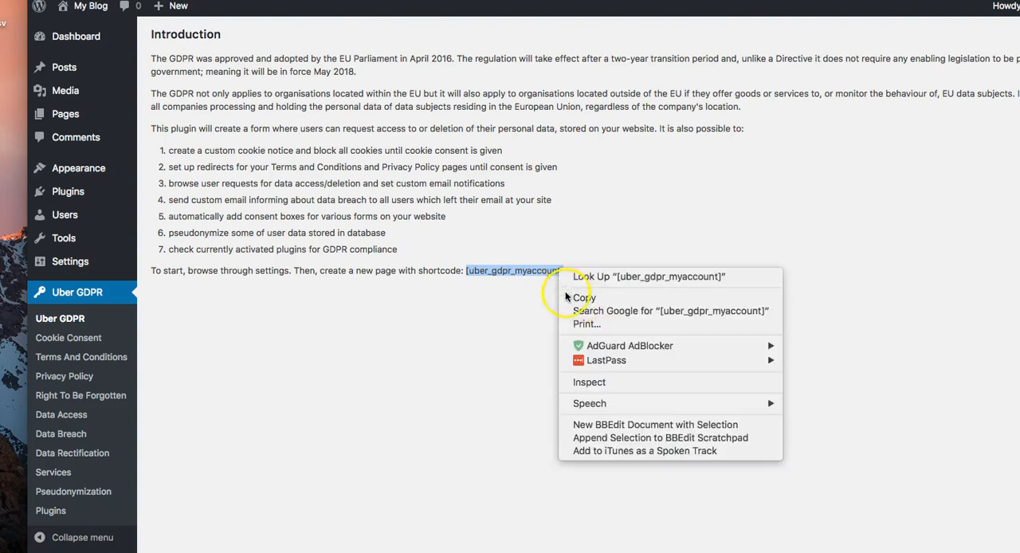
pyautogui.click(586, 303)
pyautogui.rightClick(541, 271)
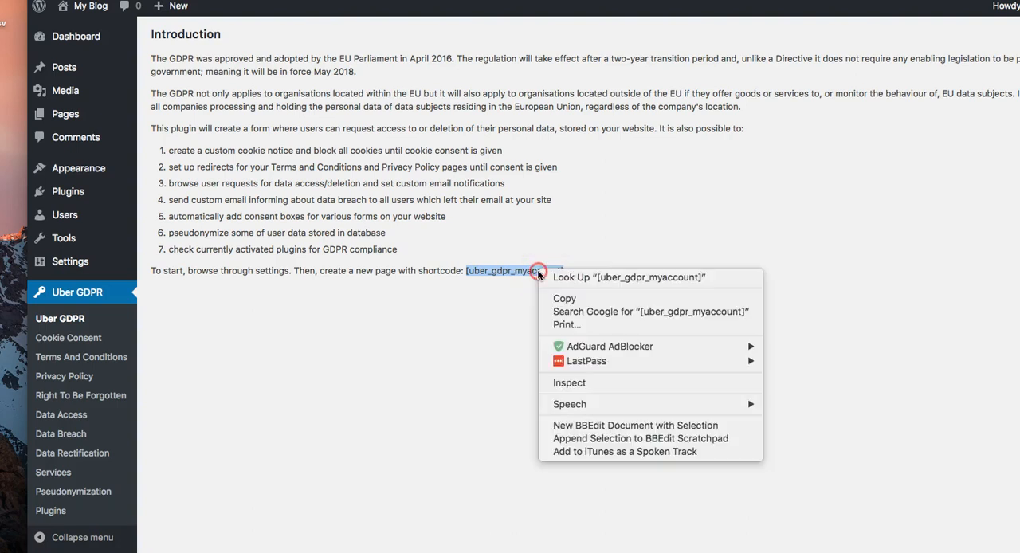
pyautogui.click(580, 302)
pyautogui.rightClick(533, 271)
pyautogui.click(552, 297)
# Step: Create a new page titled "GDPR Compliance" and paste the shortcode [uber_gdpr_myaccount] as its content
pyautogui.moveTo(40, 116)
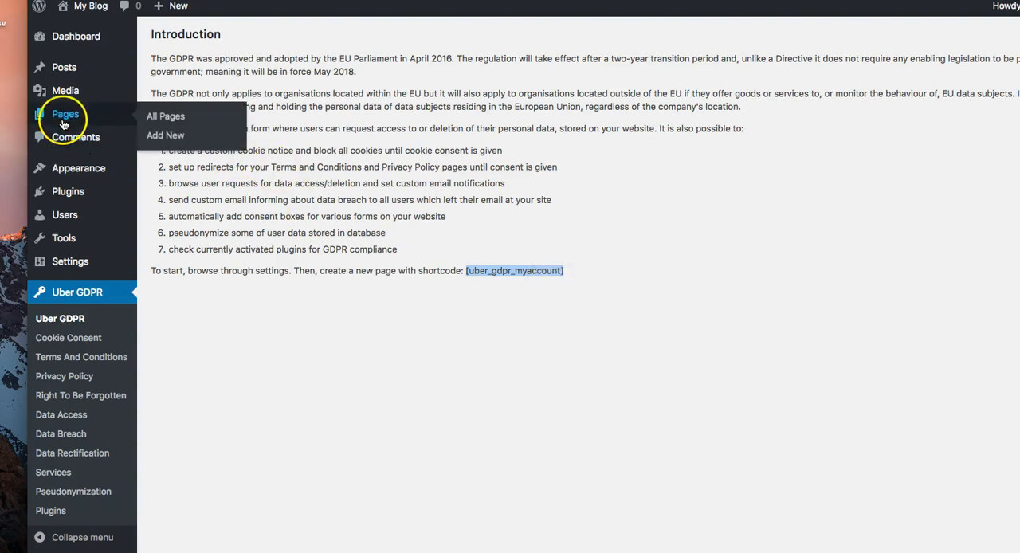
pyautogui.click(173, 120)
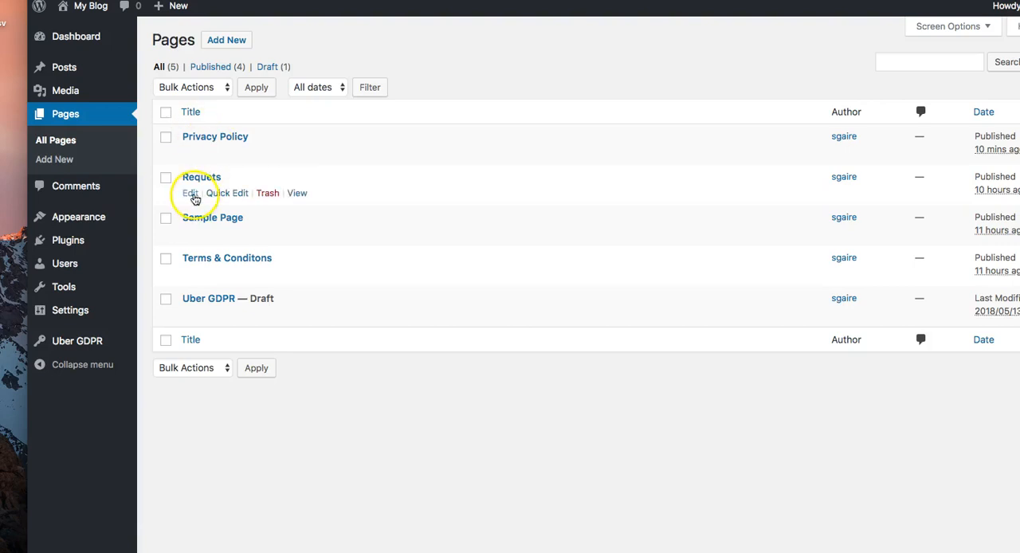
pyautogui.click(224, 46)
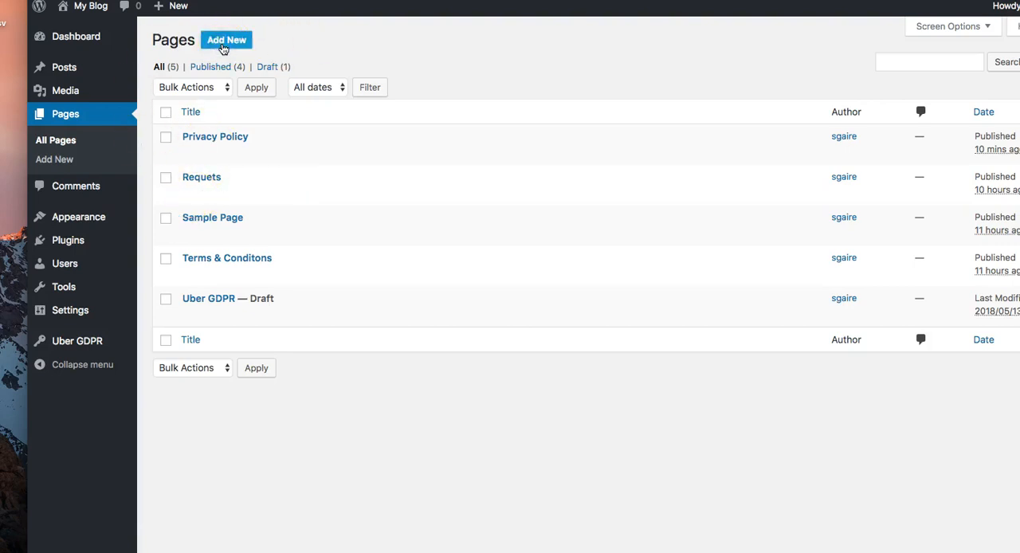
pyautogui.click(218, 77)
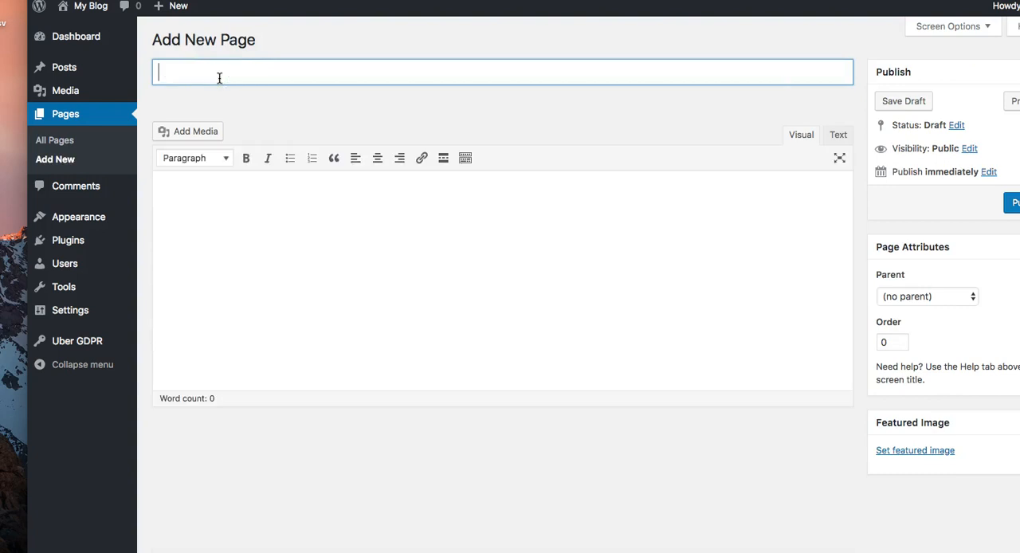
pyautogui.write('GDPR Complianc')
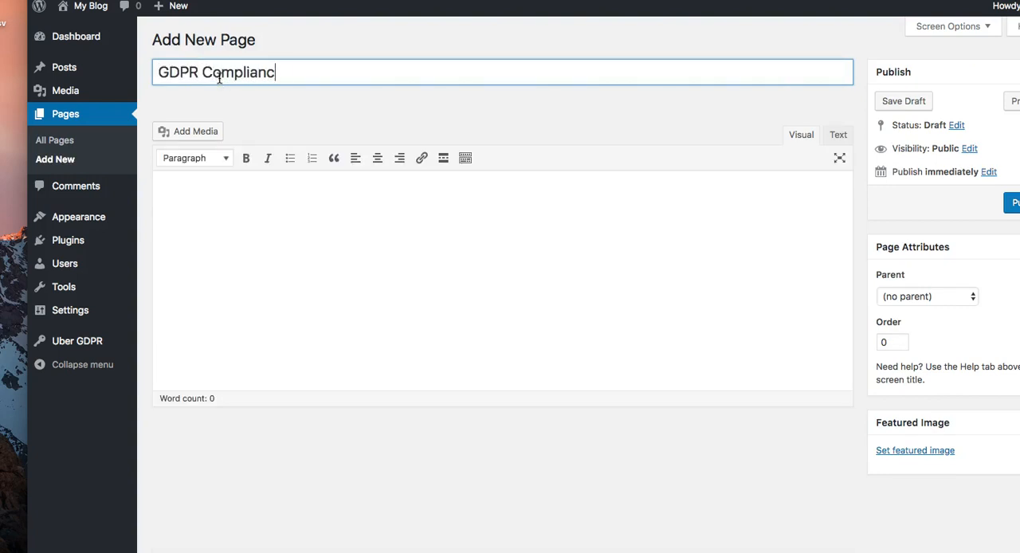
pyautogui.write('e')
pyautogui.click(218, 78)
pyautogui.click(271, 244)
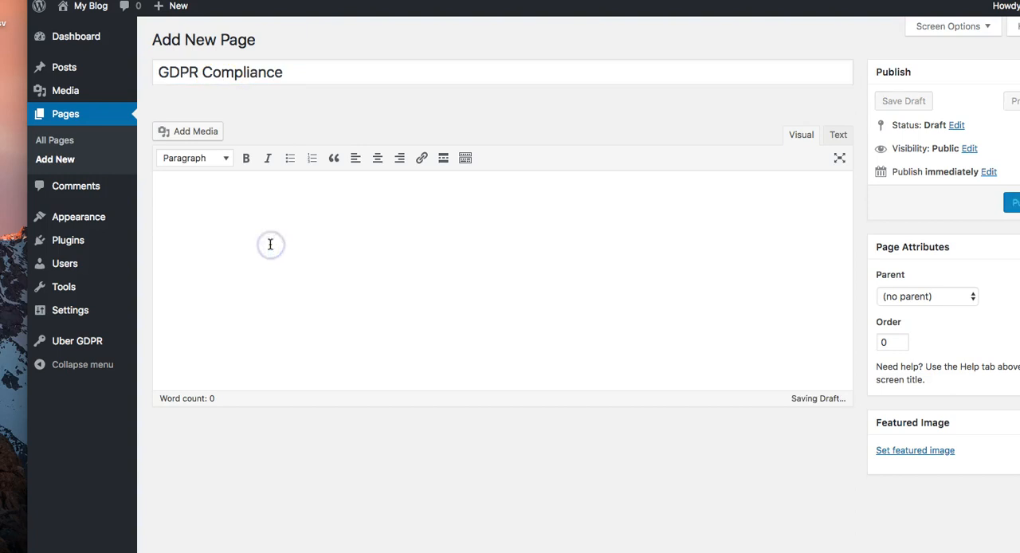
pyautogui.press('super+v')
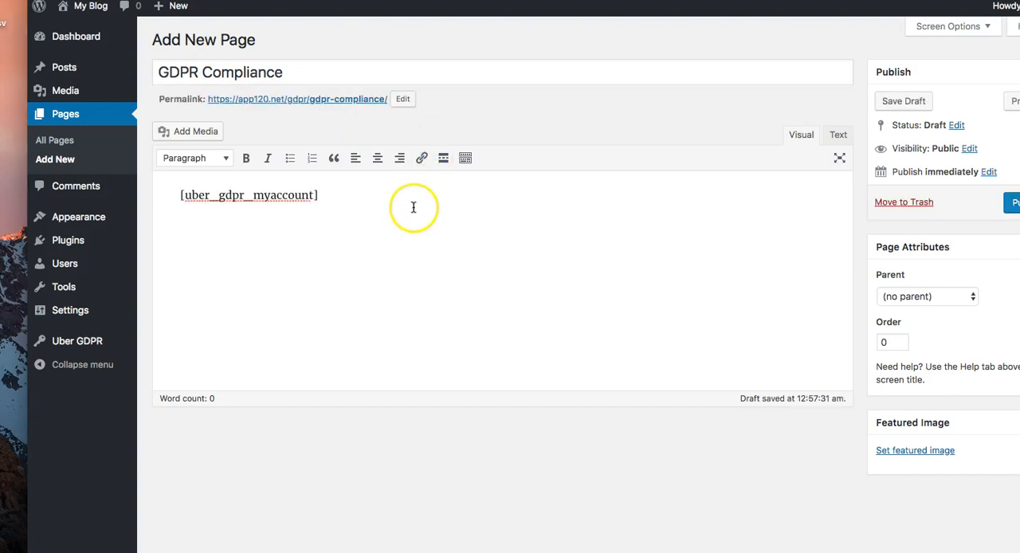
# Step: Set the page's permalink slug to "compliance" and publish the page
pyautogui.click(398, 100)
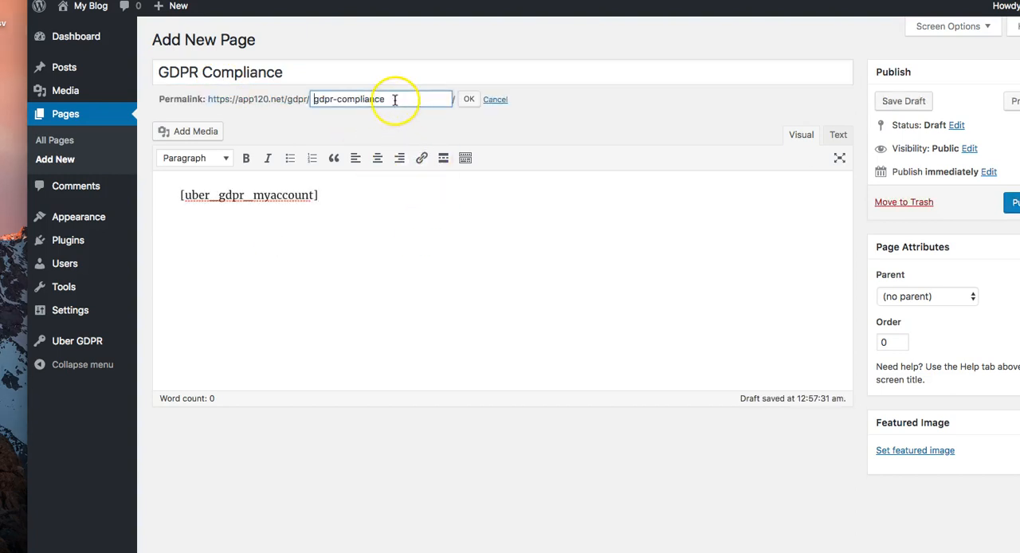
pyautogui.moveTo(414, 99); pyautogui.dragTo(303, 99)
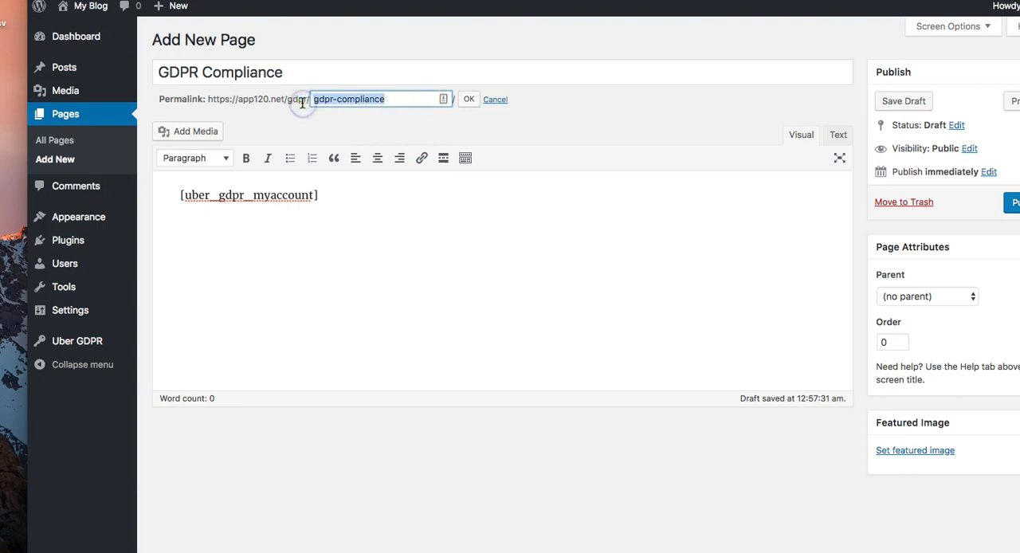
pyautogui.write('com')
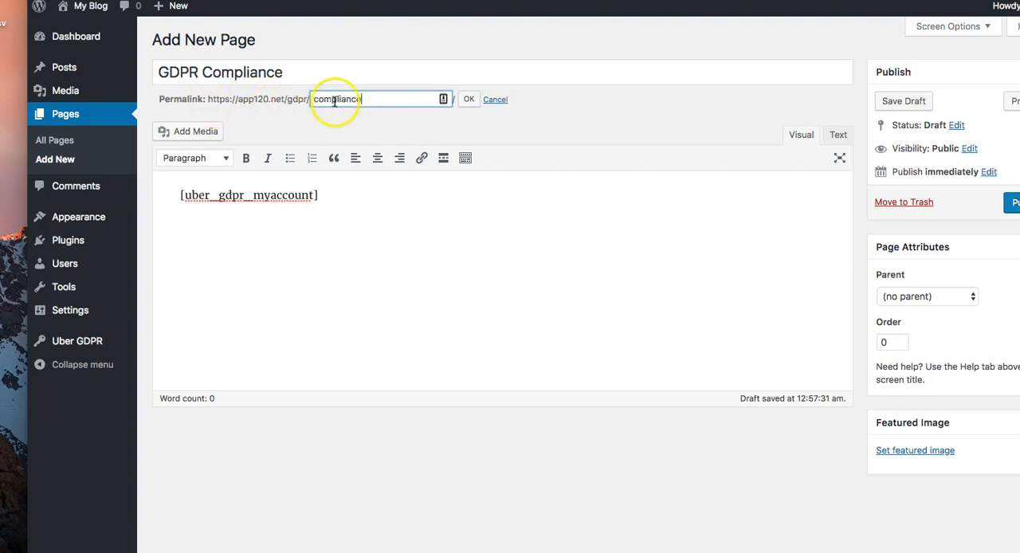
pyautogui.click(464, 104)
pyautogui.click(1013, 201)
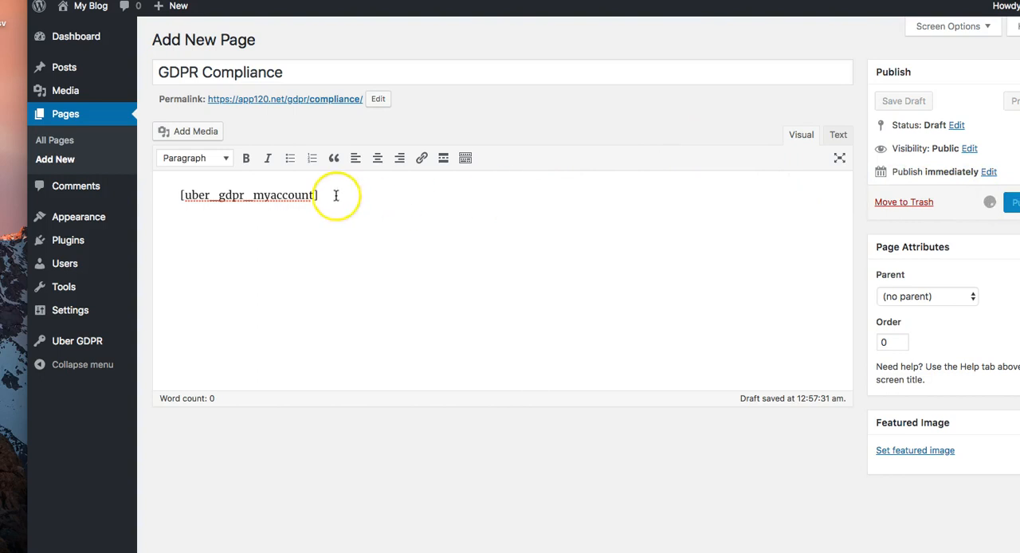
# Step: Open the published GDPR Compliance page in a separate browser tab and accept its cookie notice
pyautogui.rightClick(276, 141)
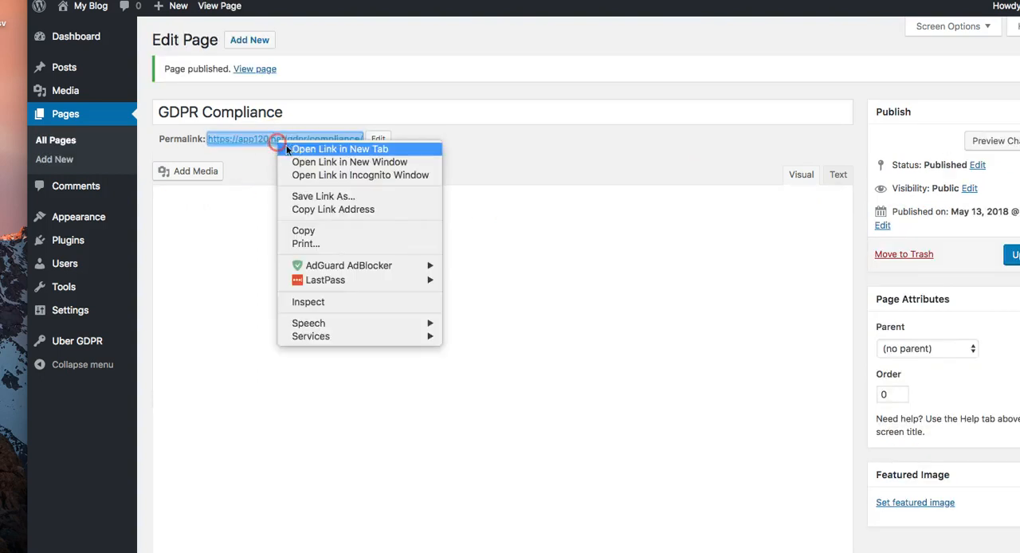
pyautogui.click(297, 153)
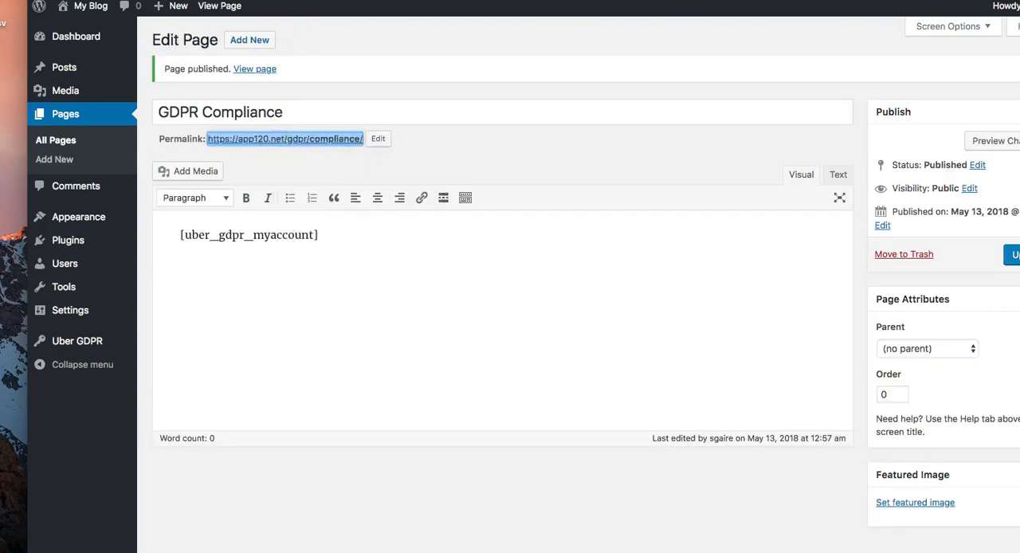
pyautogui.click(383, 1)
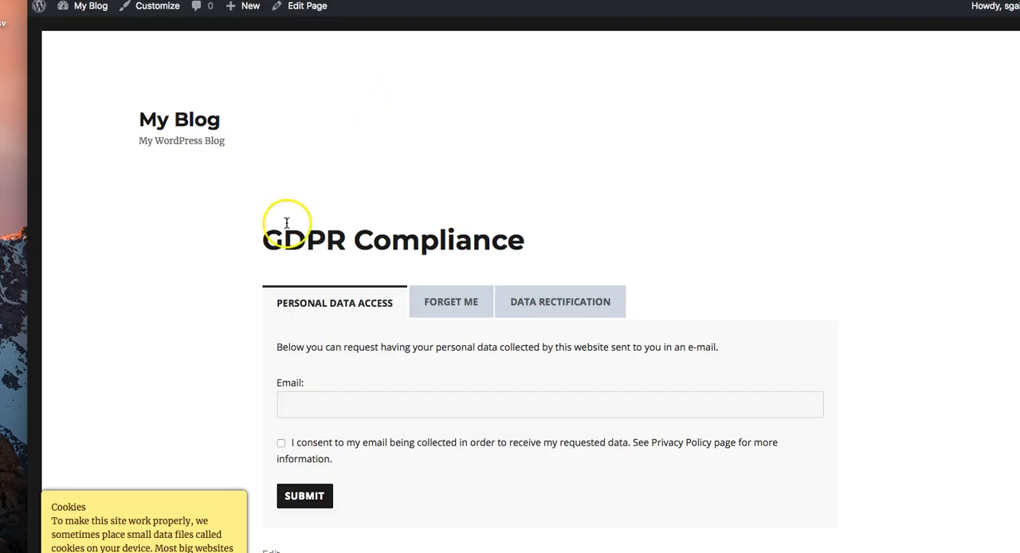
pyautogui.scroll(-3, 213, 347)
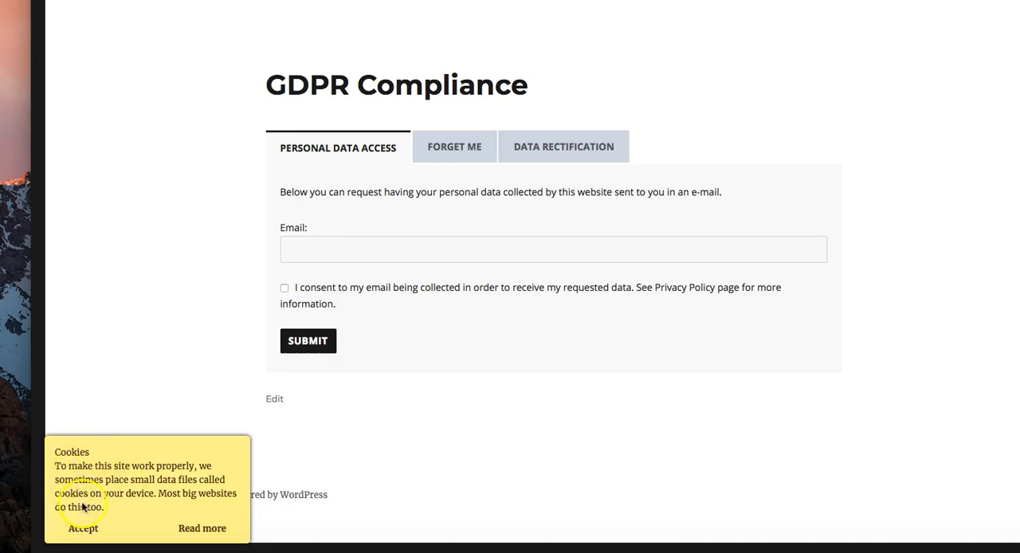
pyautogui.click(83, 528)
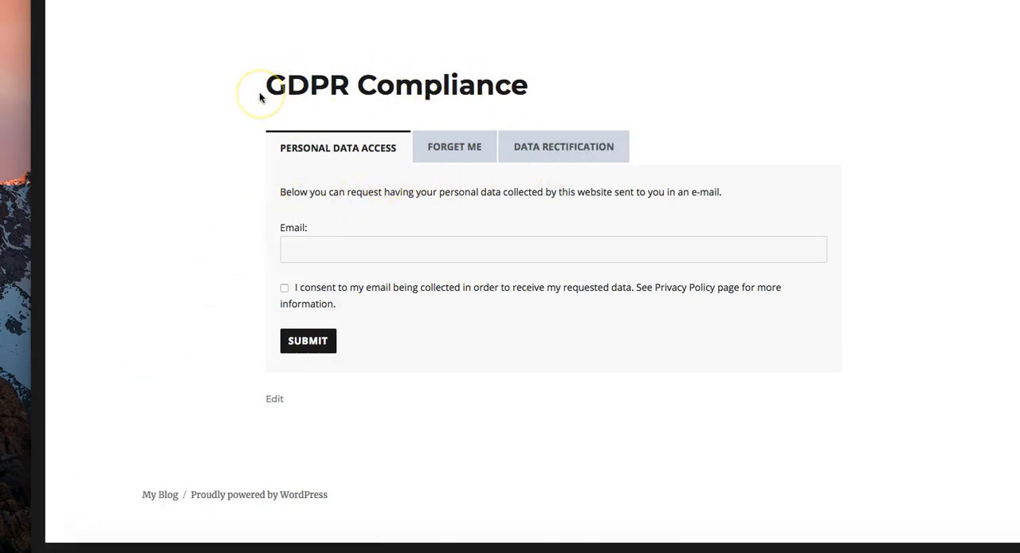
# Step: Examine the Forget Me and Data Rectification request forms on the published page
pyautogui.click(452, 159)
pyautogui.click(539, 159)
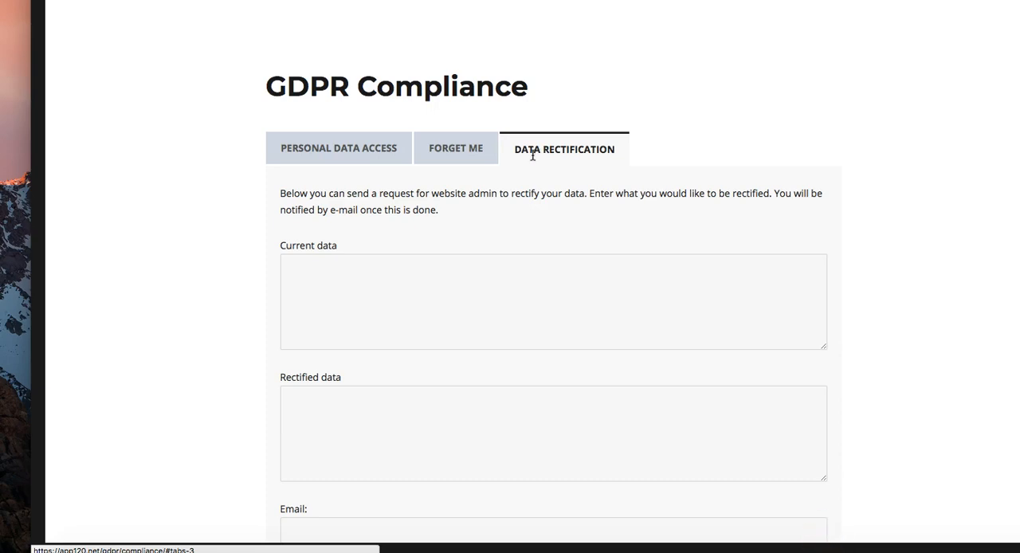
pyautogui.scroll(-1, 397, 209)
pyautogui.scroll(-5, 396, 211)
pyautogui.scroll(4, 396, 212)
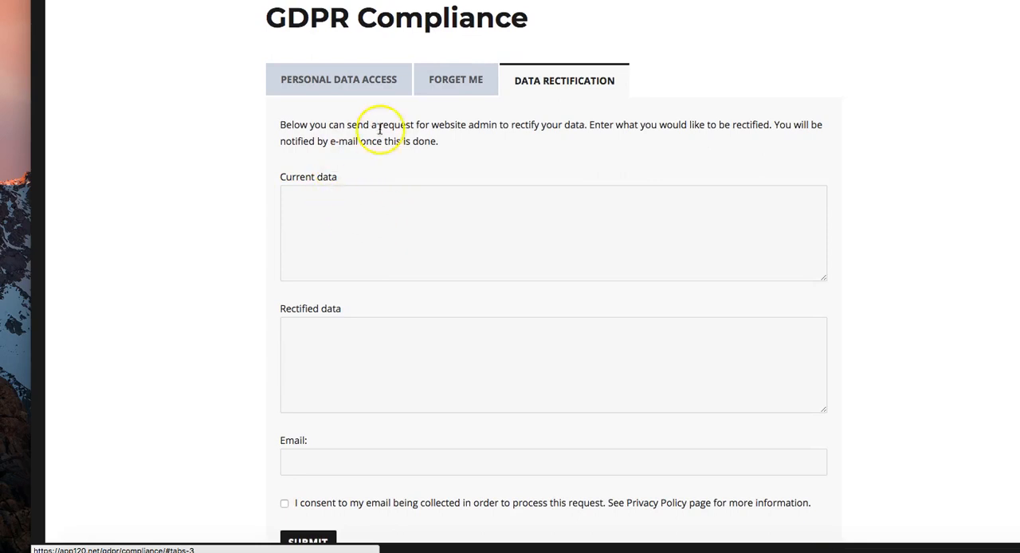
pyautogui.scroll(-1, 320, 483)
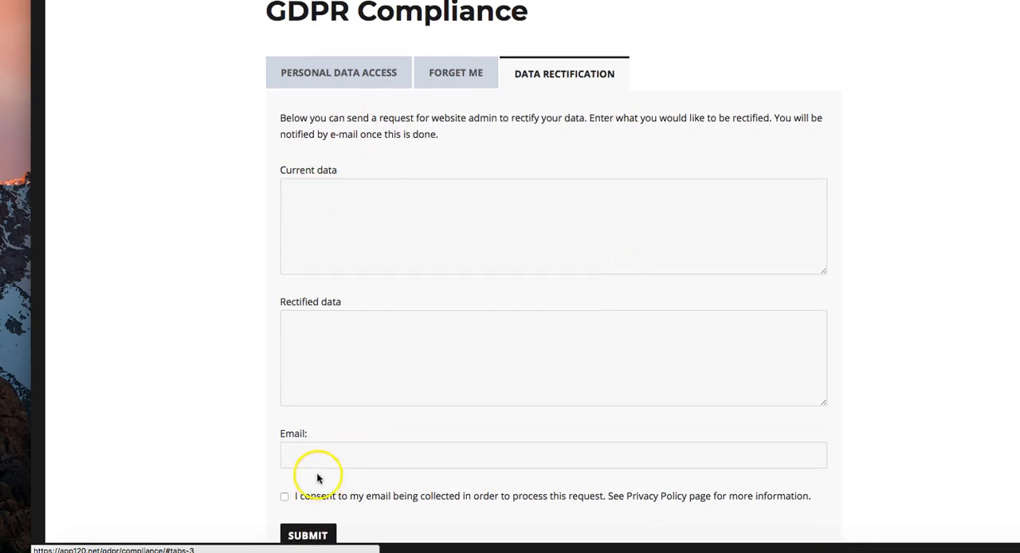
# Step: Review the Personal Data Access request form and return to the Forget Me form with its service choices
pyautogui.click(323, 84)
pyautogui.scroll(-1, 578, 279)
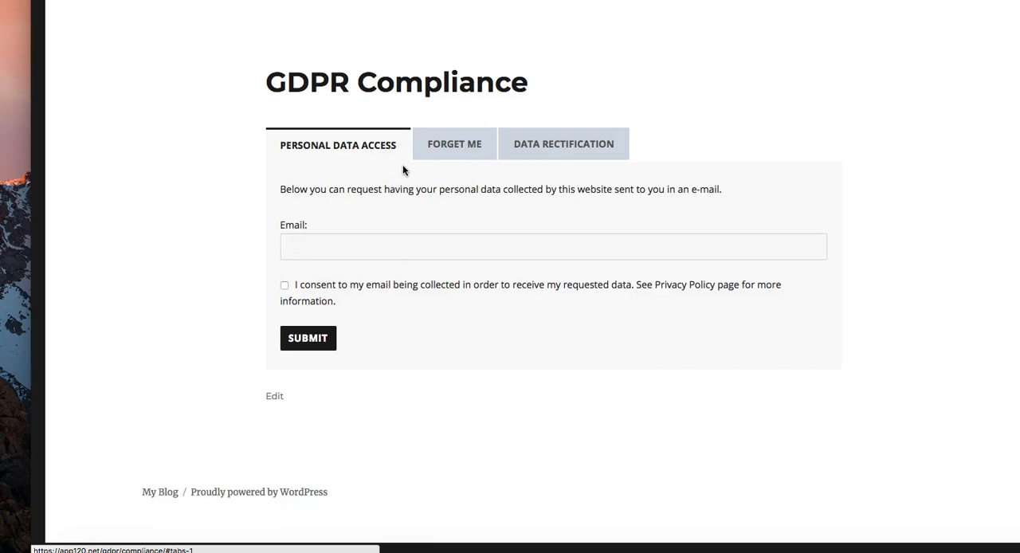
pyautogui.scroll(3, 661, 311)
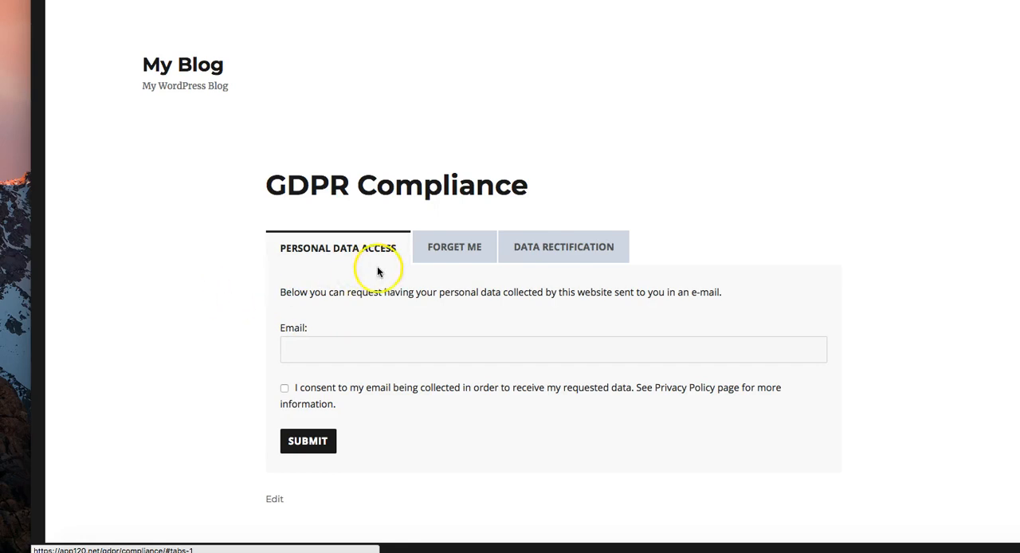
pyautogui.scroll(-2, 381, 278)
pyautogui.scroll(-3, 327, 290)
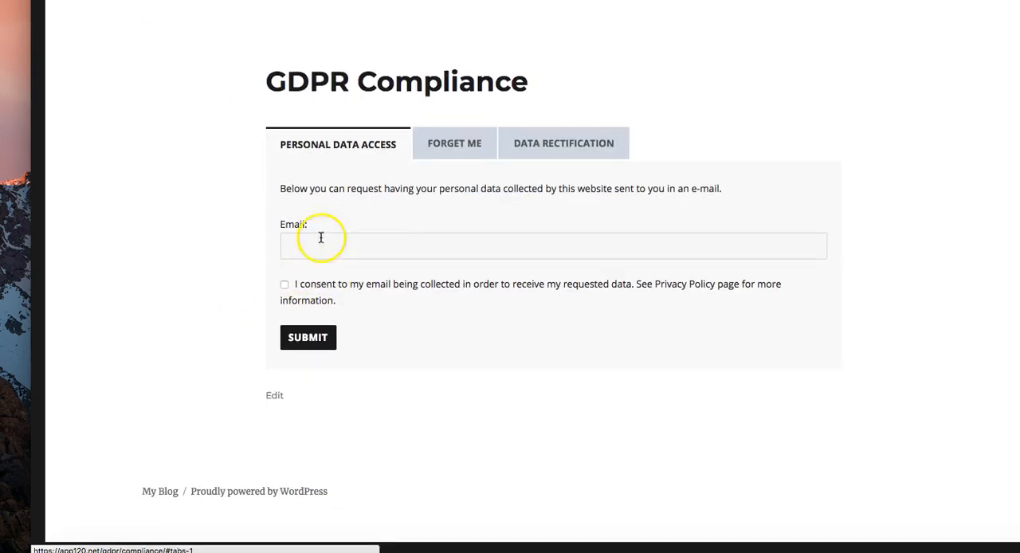
pyautogui.click(356, 258)
pyautogui.click(454, 146)
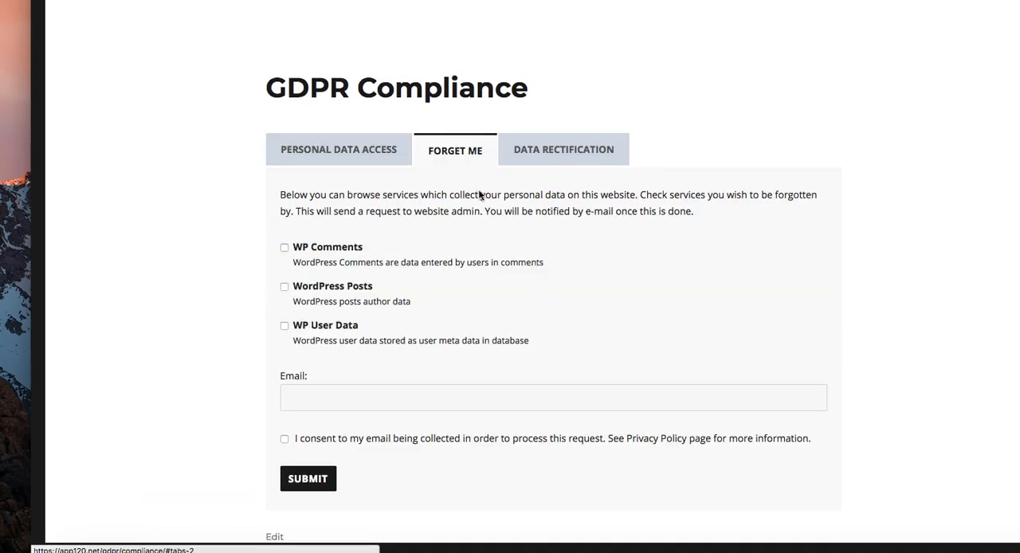
# Step: Review the Data Rectification request form on the published GDPR Compliance page
pyautogui.click(565, 155)
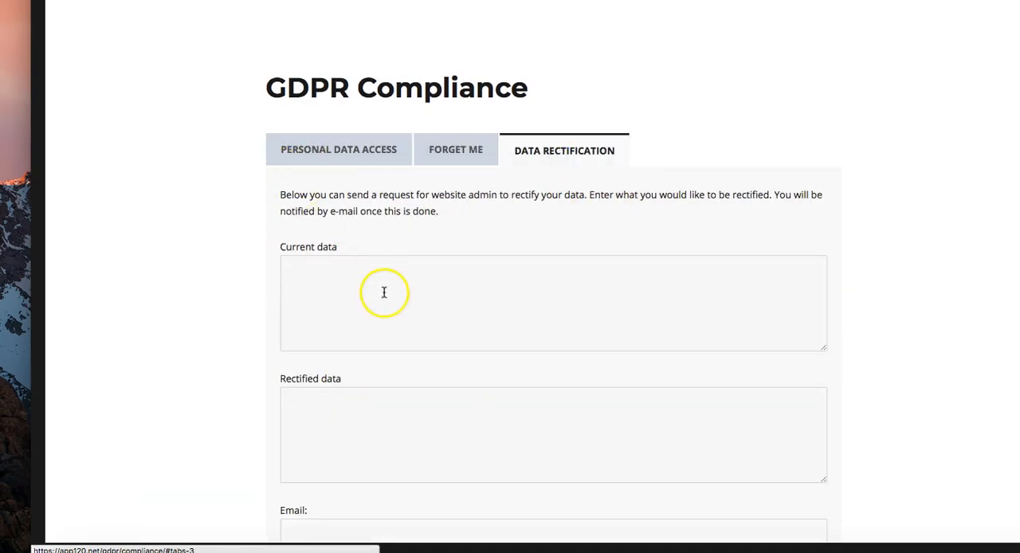
pyautogui.scroll(-5, 377, 274)
pyautogui.scroll(10, 427, 242)
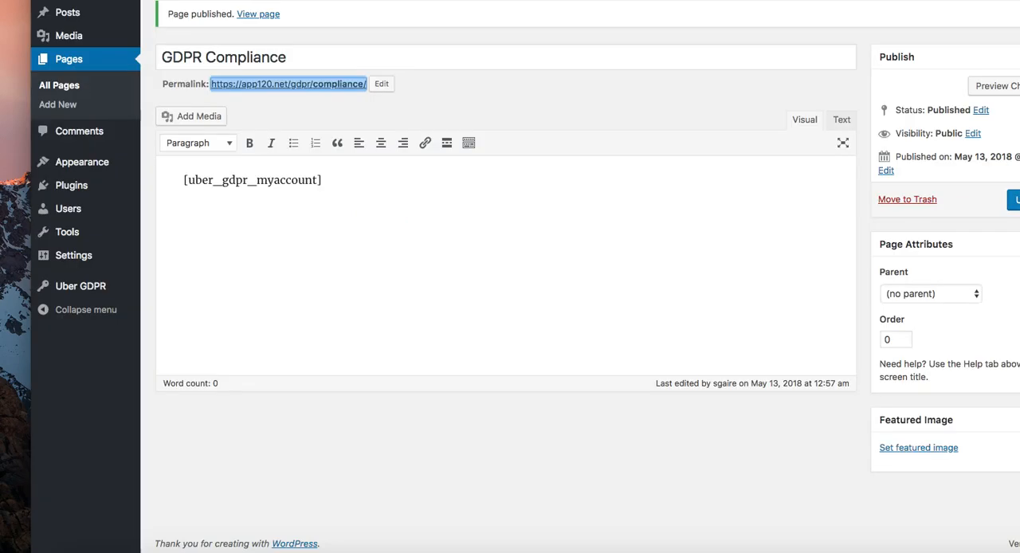
# Step: Open the Uber GDPR Cookie Consent settings and load the site in a separate private browser window
pyautogui.moveTo(87, 287)
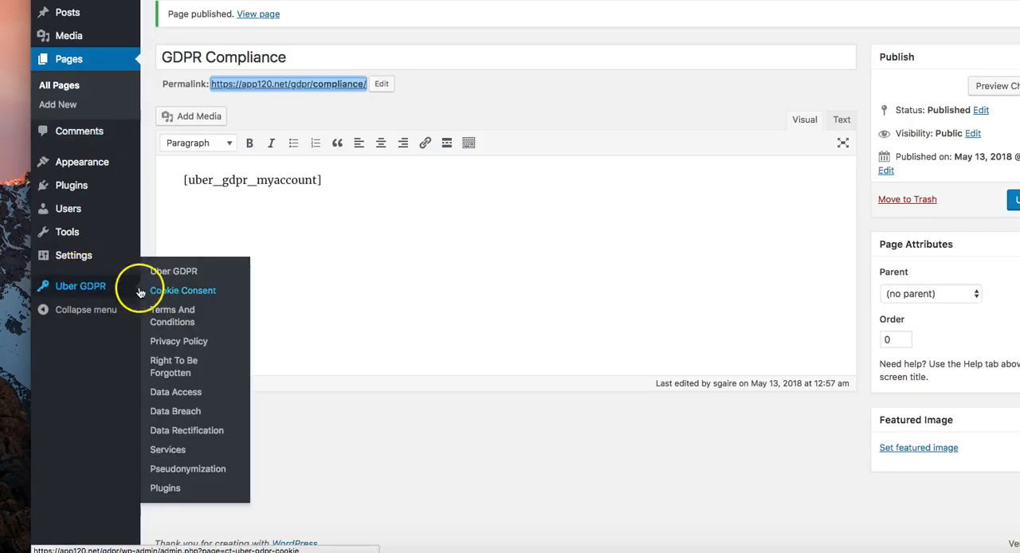
pyautogui.click(212, 293)
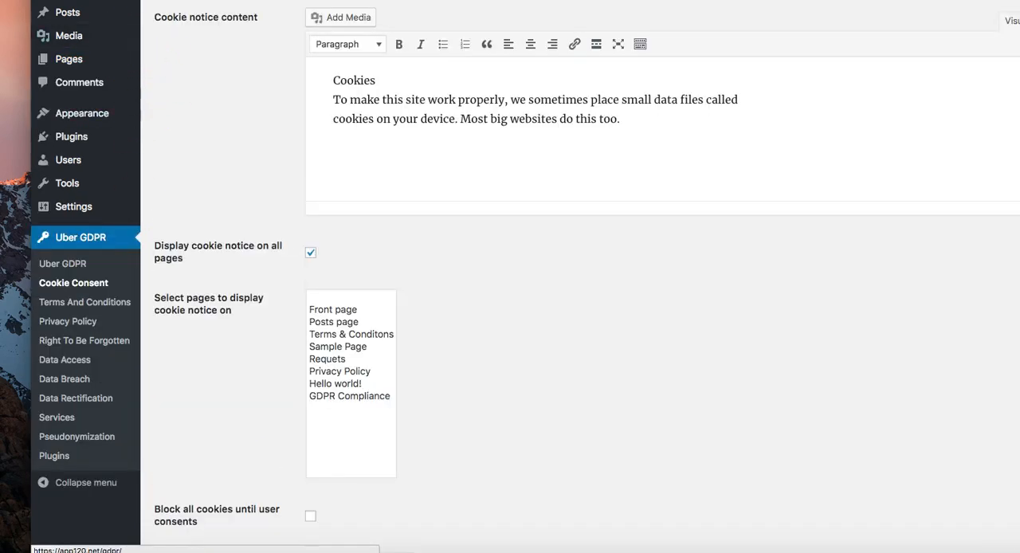
pyautogui.rightClick(75, 0)
pyautogui.click(104, 7)
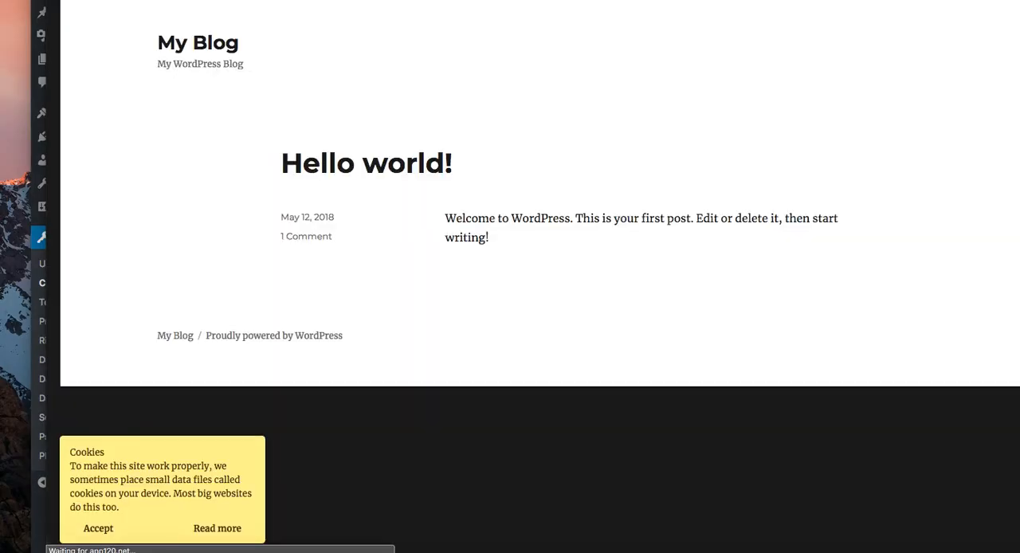
pyautogui.moveTo(303, 0); pyautogui.dragTo(466, 0)
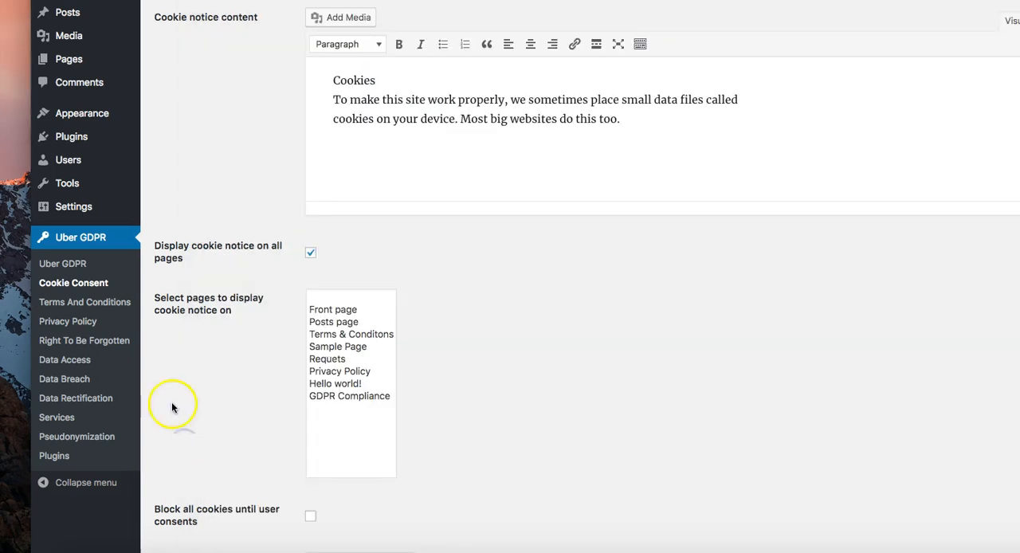
# Step: Change the heading of the cookie notice content to "Cookies Notice" and make it bold
pyautogui.moveTo(381, 83); pyautogui.dragTo(317, 83)
pyautogui.click(398, 83)
pyautogui.moveTo(426, 80); pyautogui.dragTo(318, 81)
pyautogui.click(399, 44)
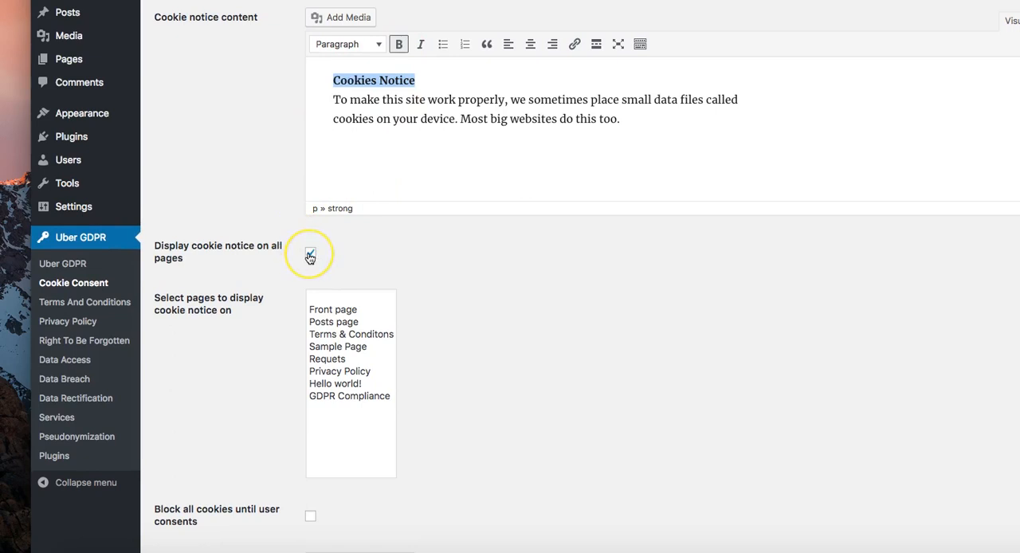
# Step: Set the cookie notice's Read more page to "Terms & Conditons" and save the Cookie Consent settings
pyautogui.scroll(-5, 355, 402)
pyautogui.scroll(-3, 354, 394)
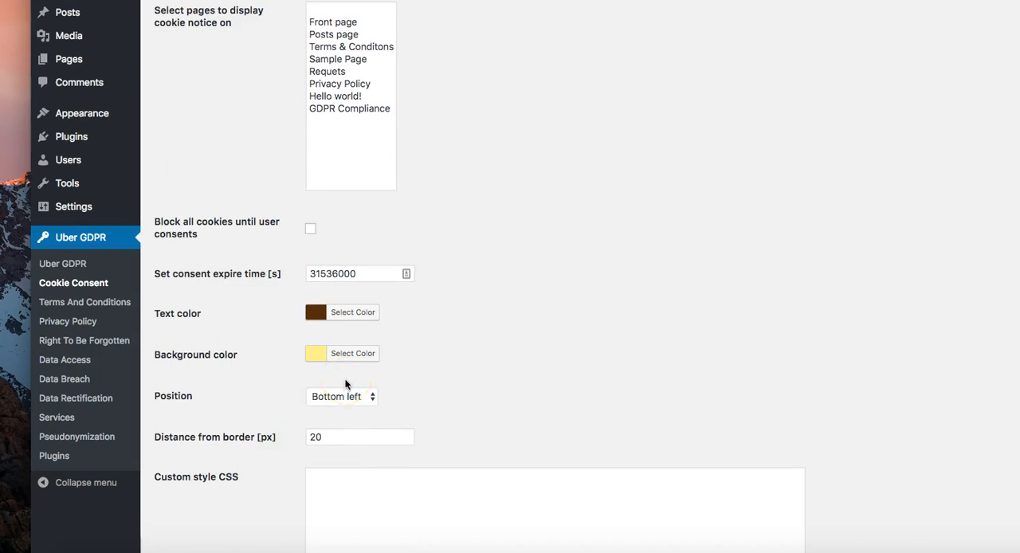
pyautogui.scroll(-7, 345, 384)
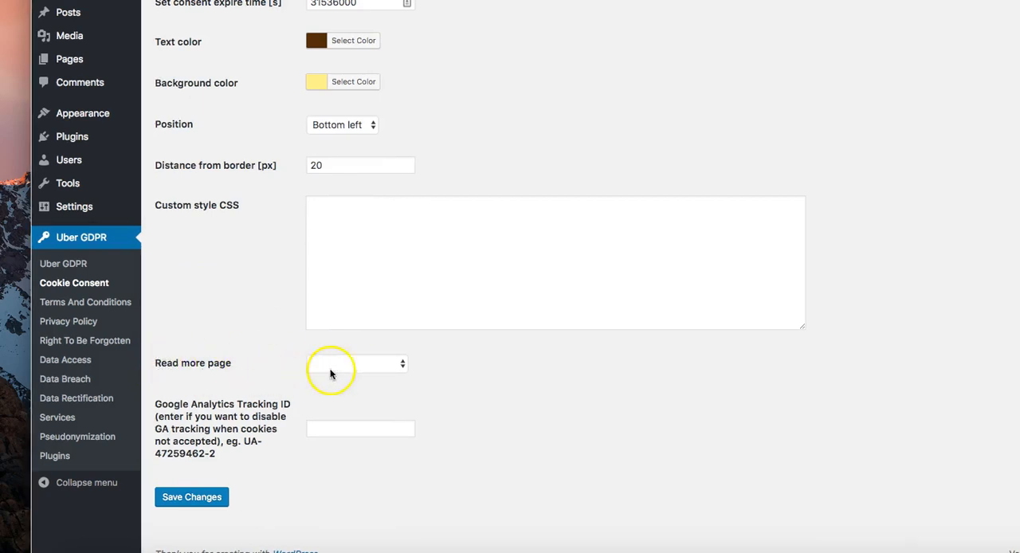
pyautogui.click(356, 366)
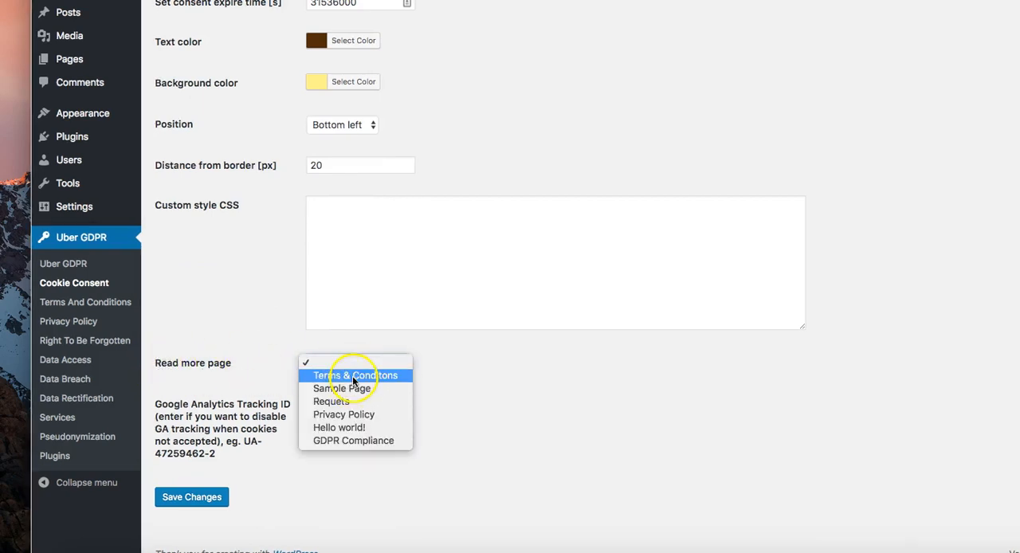
pyautogui.click(355, 375)
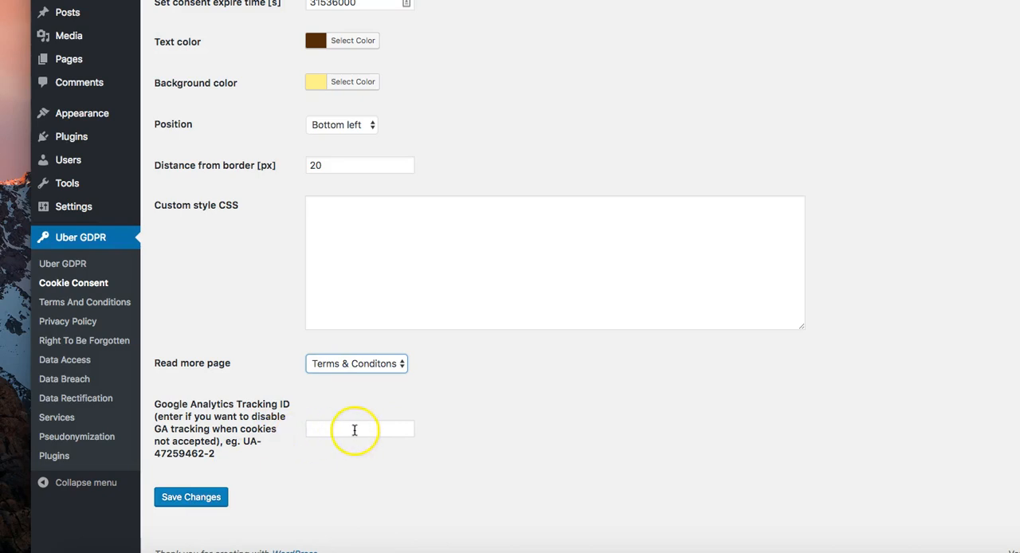
pyautogui.click(190, 498)
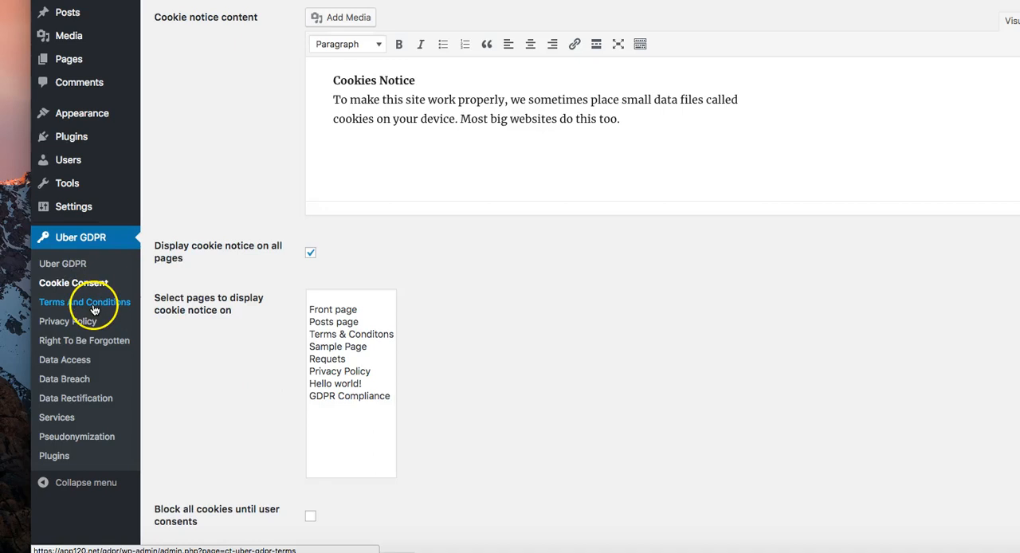
# Step: Open the Uber GDPR Terms And Conditions settings and review the shortcode instructions and consent options
pyautogui.click(94, 307)
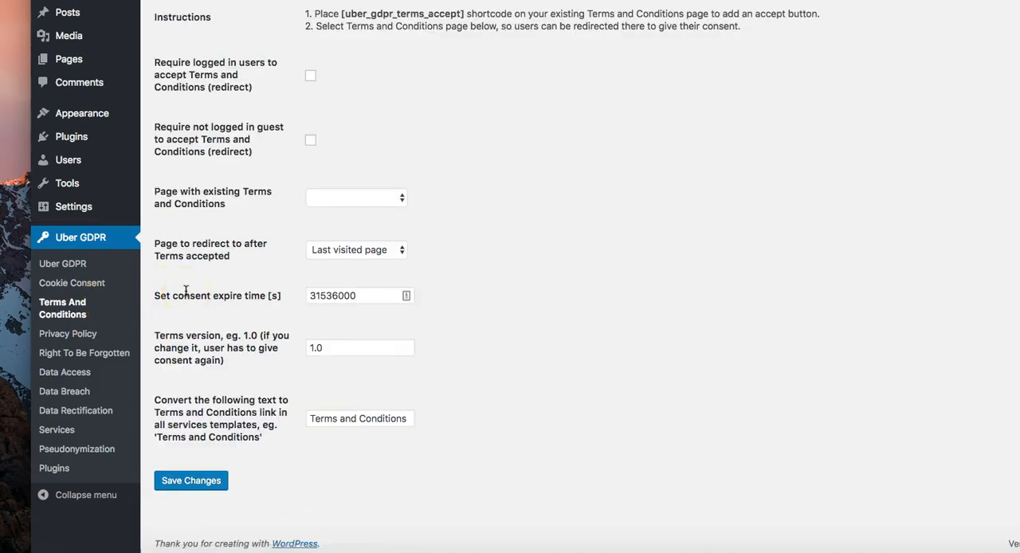
pyautogui.scroll(1, 185, 291)
pyautogui.scroll(-1, 186, 291)
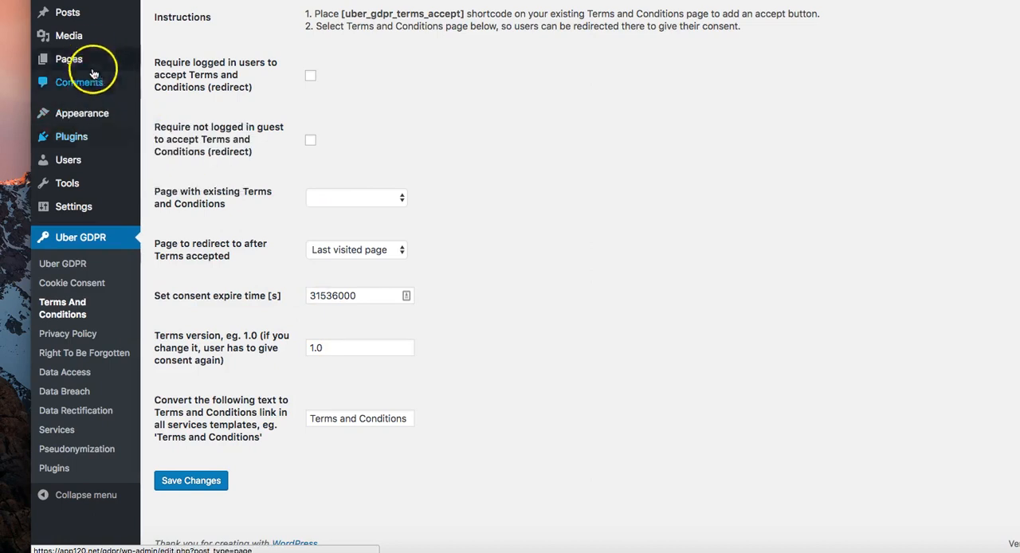
# Step: Open the list of all pages in a new browser tab and open the "Terms & Conditons" page for editing
pyautogui.moveTo(90, 57)
pyautogui.rightClick(177, 60)
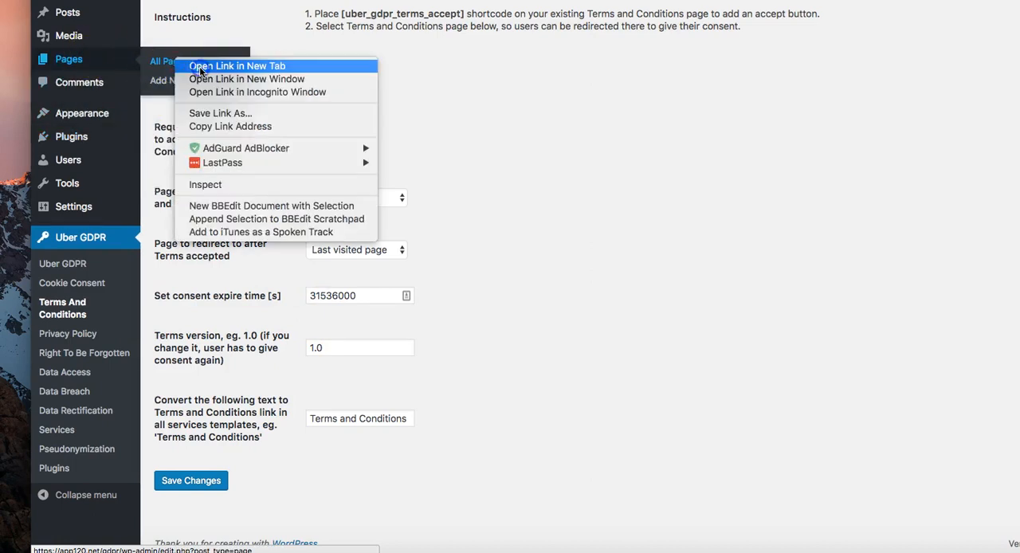
pyautogui.click(201, 67)
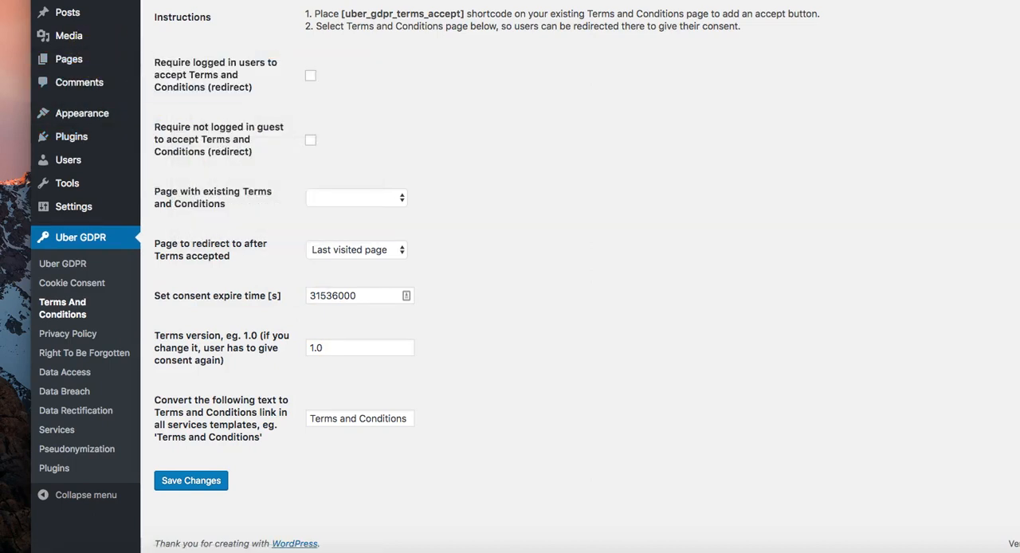
pyautogui.hotkey('ctrl', 'Tab')
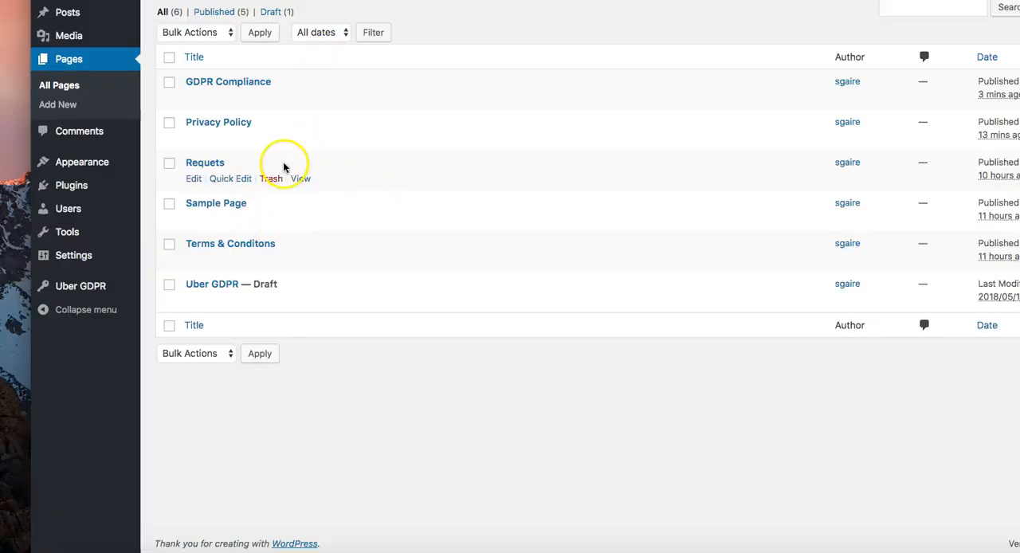
pyautogui.click(194, 261)
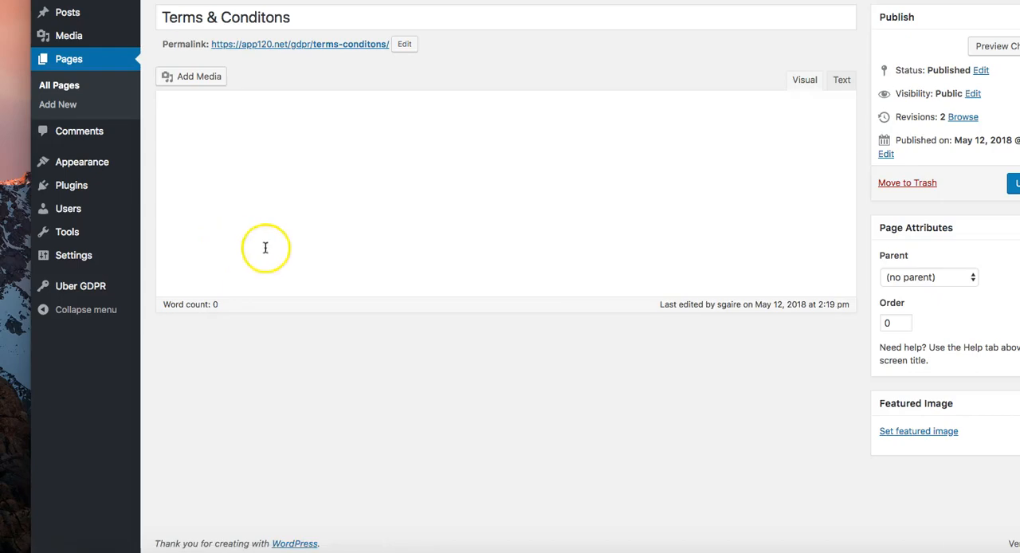
# Step: Examine the Terms & Conditons page text and compare its closing shortcode with [uber_gdpr_terms_accept] in the plugin instructions
pyautogui.scroll(-1, 312, 249)
pyautogui.scroll(-10, 316, 247)
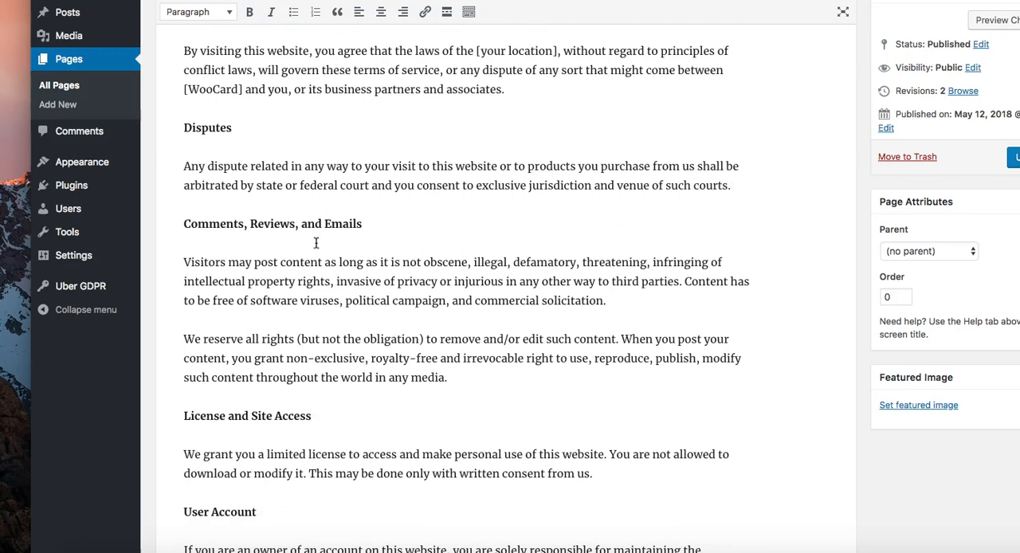
pyautogui.scroll(-5, 315, 243)
pyautogui.scroll(15, 314, 238)
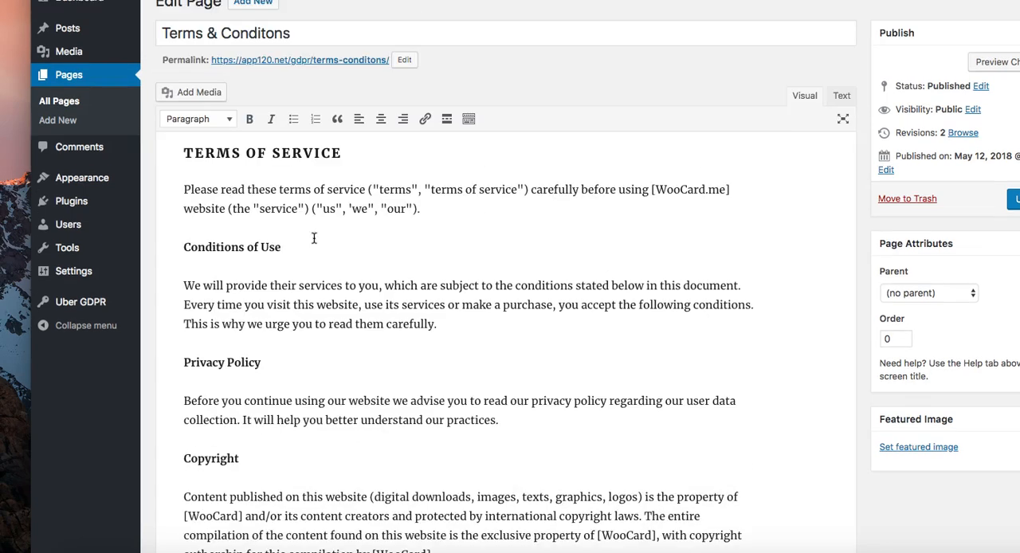
pyautogui.click(290, 235)
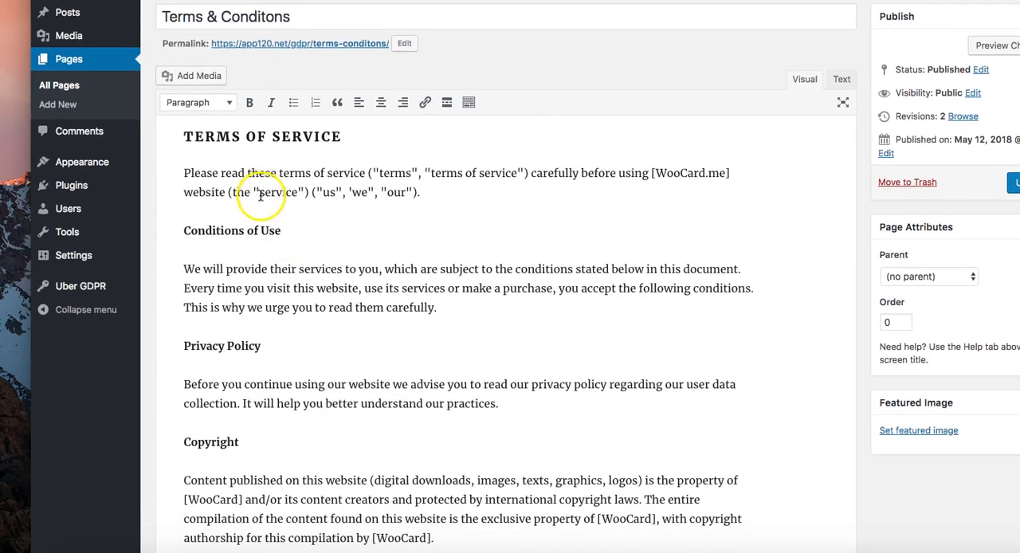
pyautogui.scroll(-15, 260, 197)
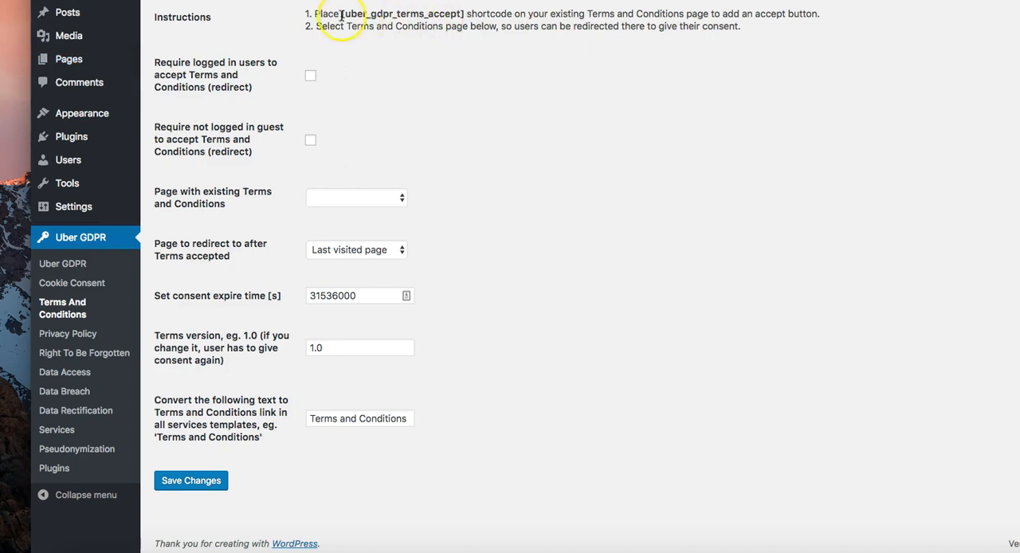
pyautogui.moveTo(343, 15); pyautogui.dragTo(453, 16)
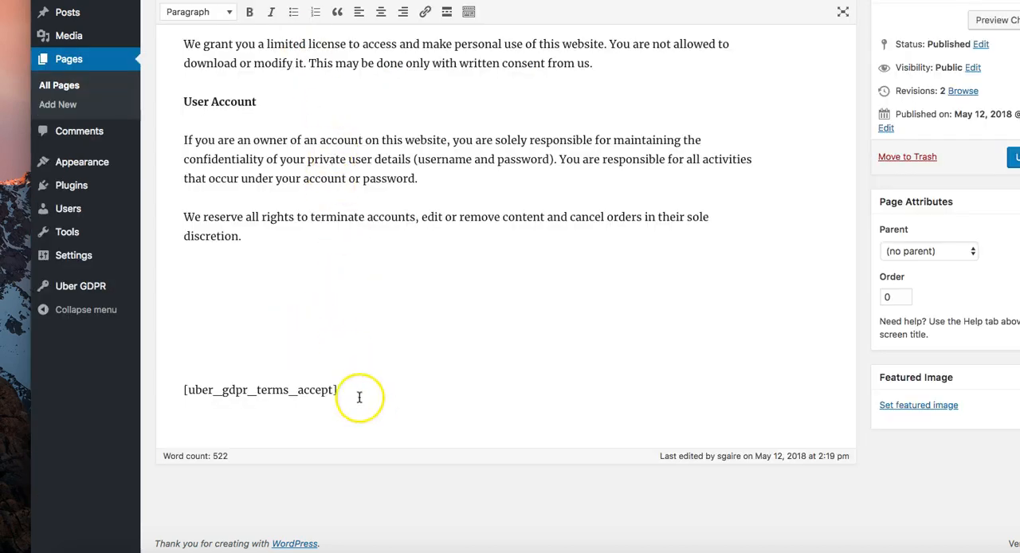
pyautogui.click(349, 397)
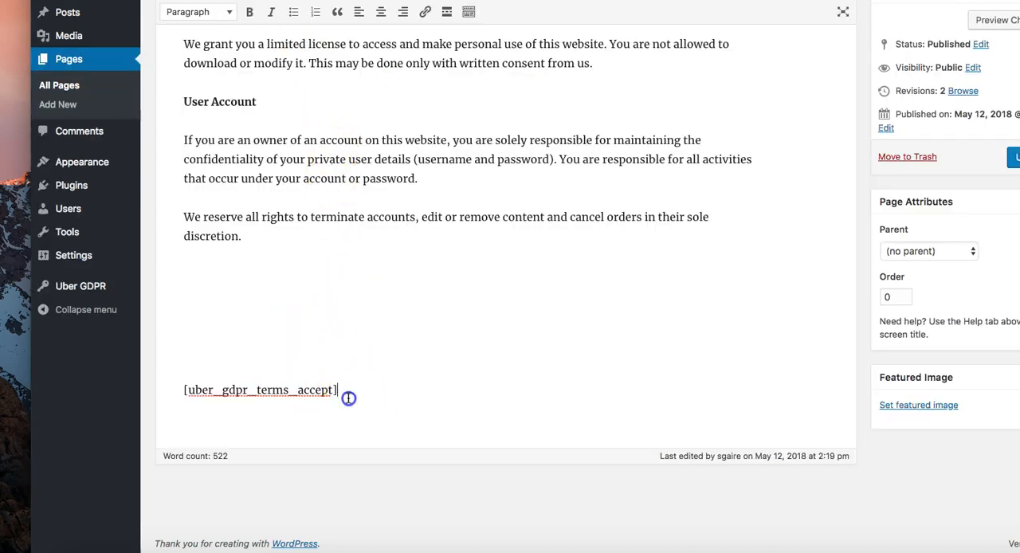
pyautogui.tripleClick(349, 398)
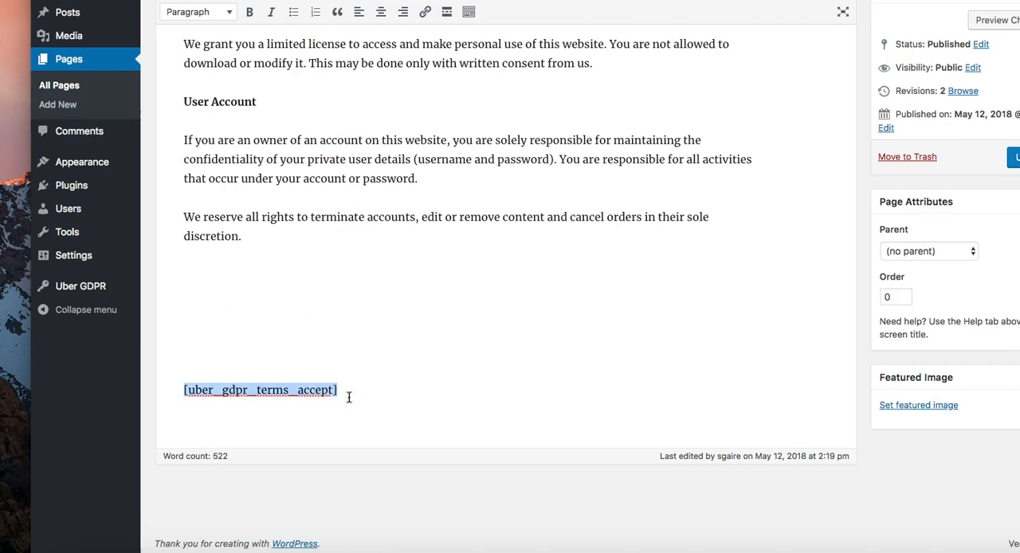
# Step: Open the published Terms & Conditons page in a new browser tab and examine the end of it
pyautogui.scroll(10, 348, 397)
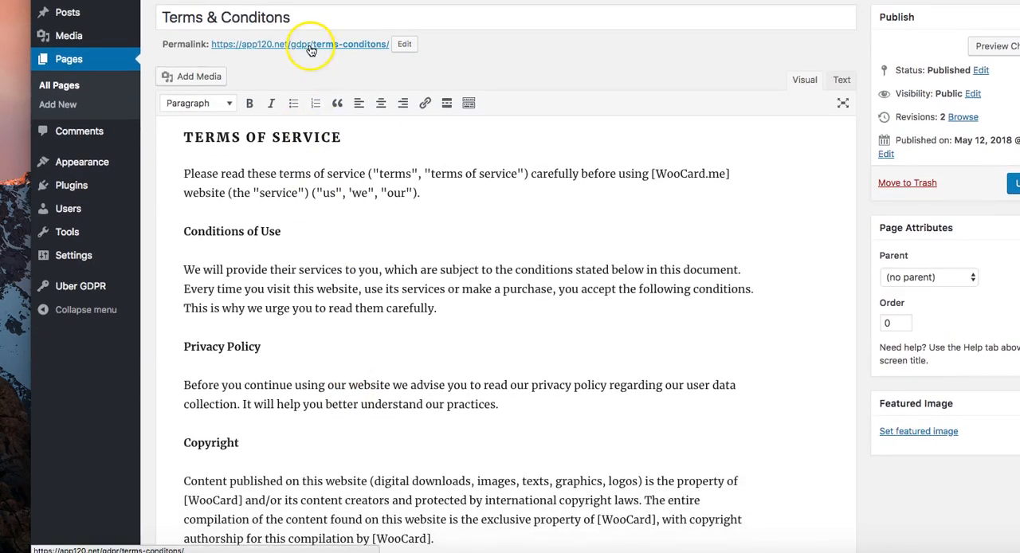
pyautogui.rightClick(311, 48)
pyautogui.click(329, 48)
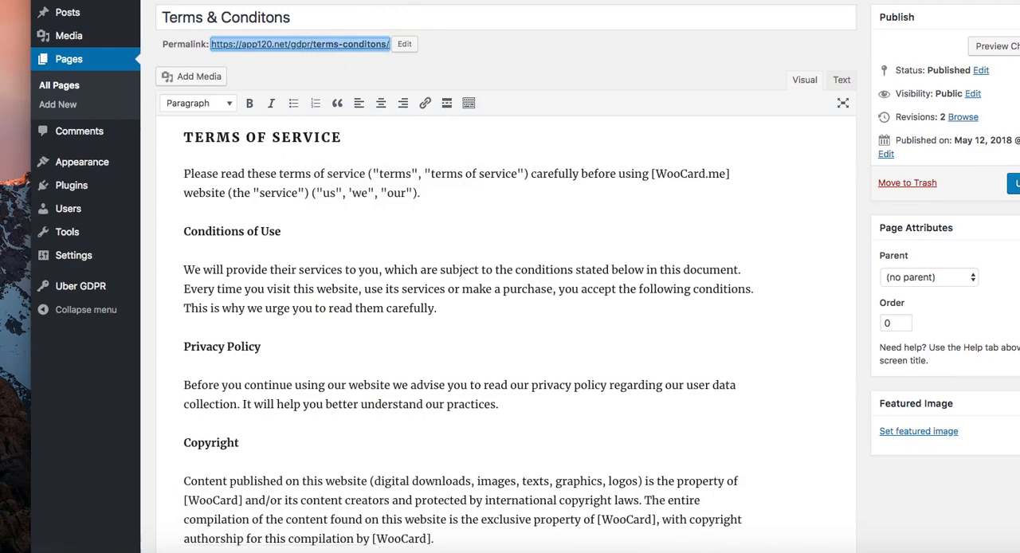
pyautogui.scroll(-12, 476, 106)
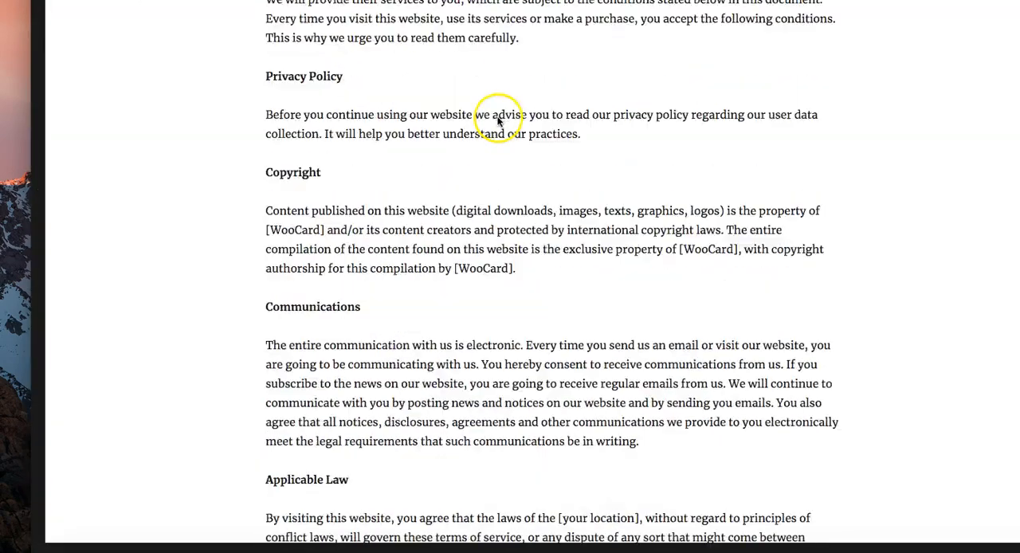
pyautogui.scroll(-5, 498, 119)
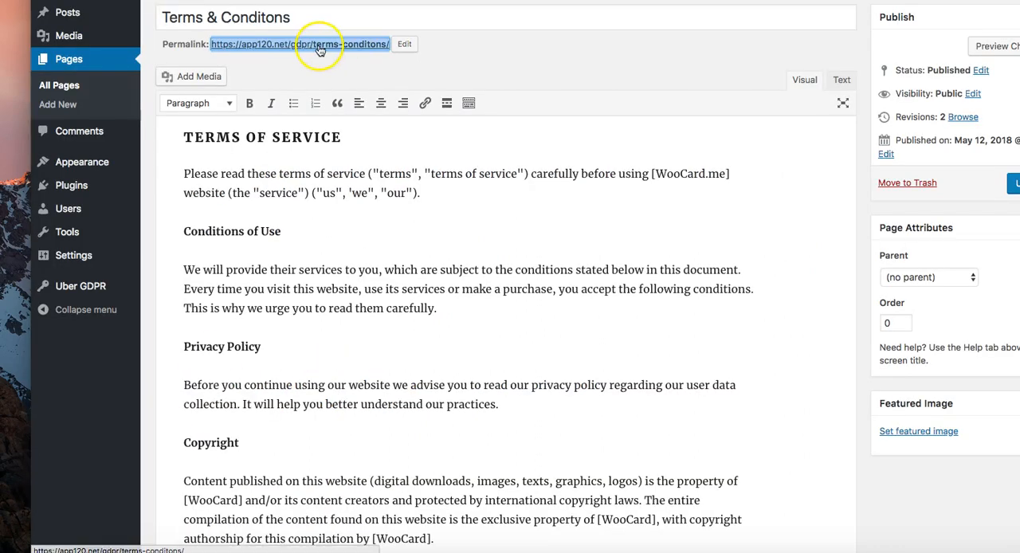
# Step: Open the Terms & Conditons page in an incognito window and examine its Accept button and cookie notice
pyautogui.rightClick(320, 44)
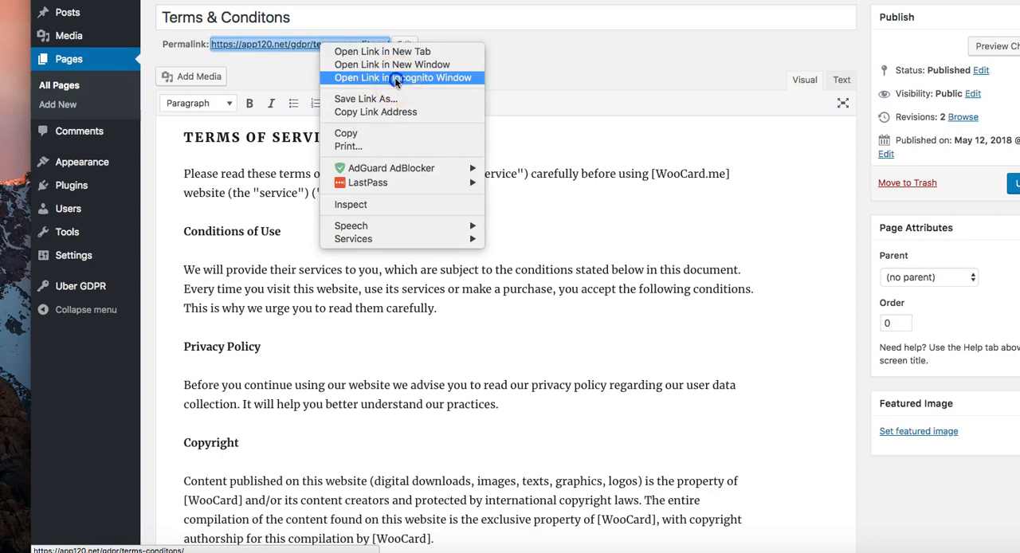
pyautogui.click(396, 78)
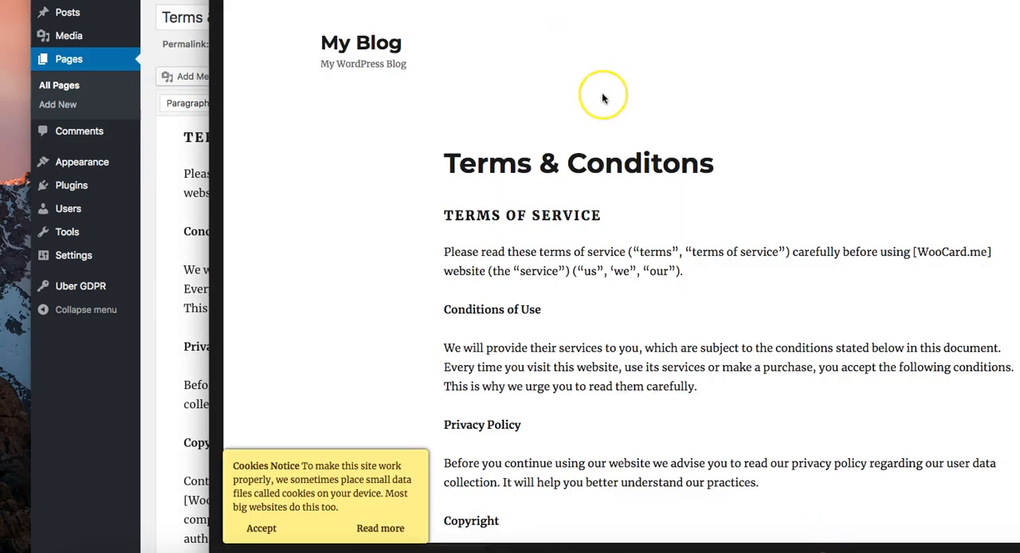
pyautogui.scroll(-20, 602, 92)
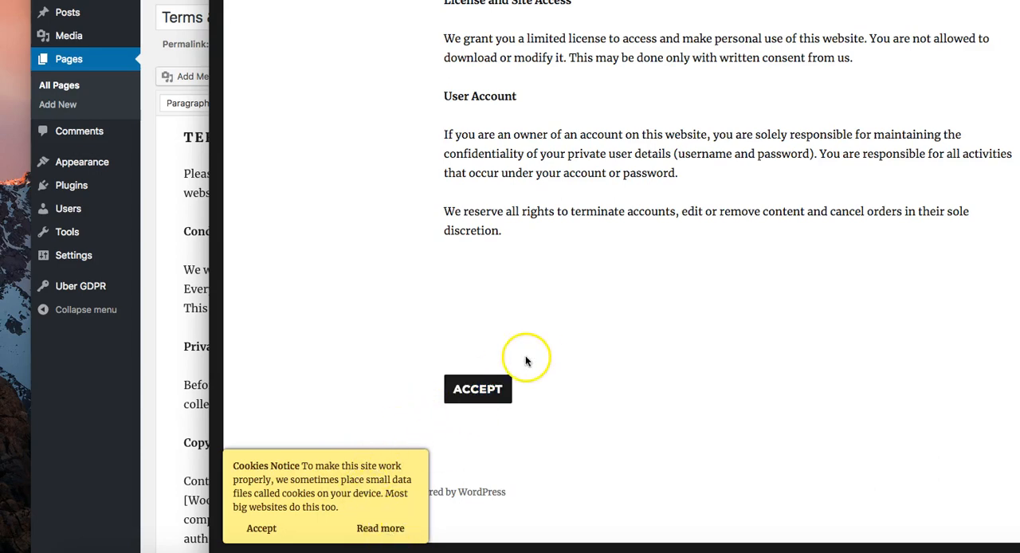
pyautogui.scroll(15, 529, 359)
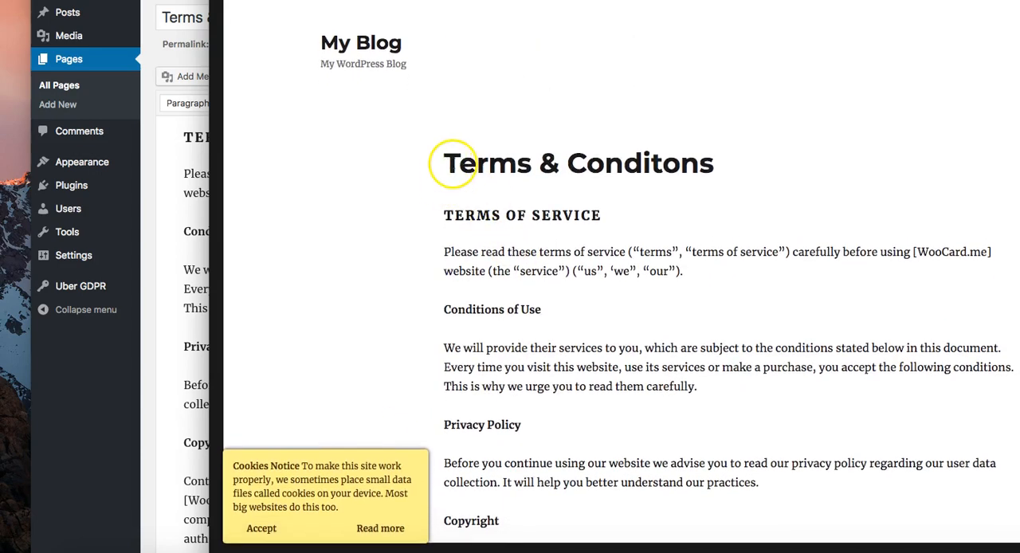
pyautogui.scroll(-15, 522, 263)
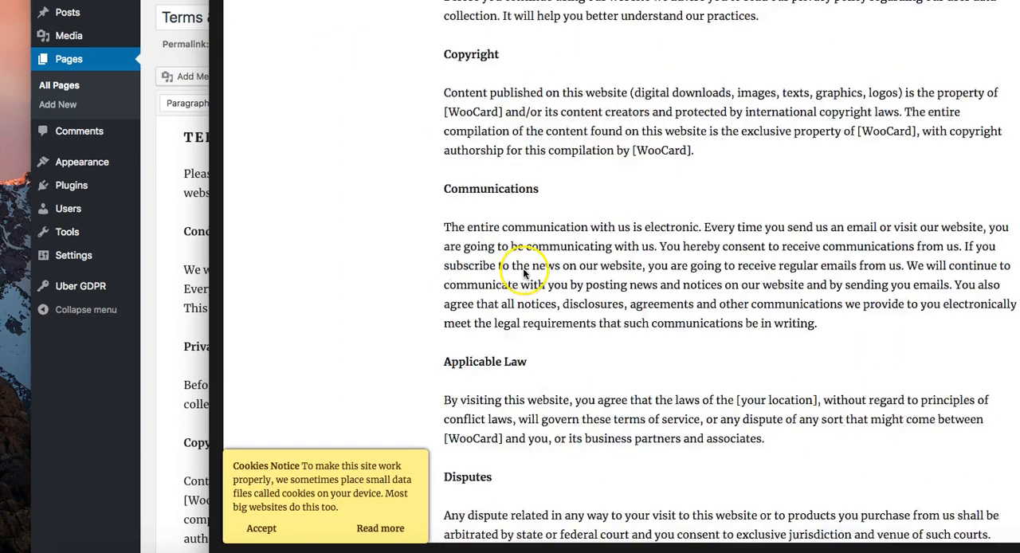
pyautogui.click(476, 396)
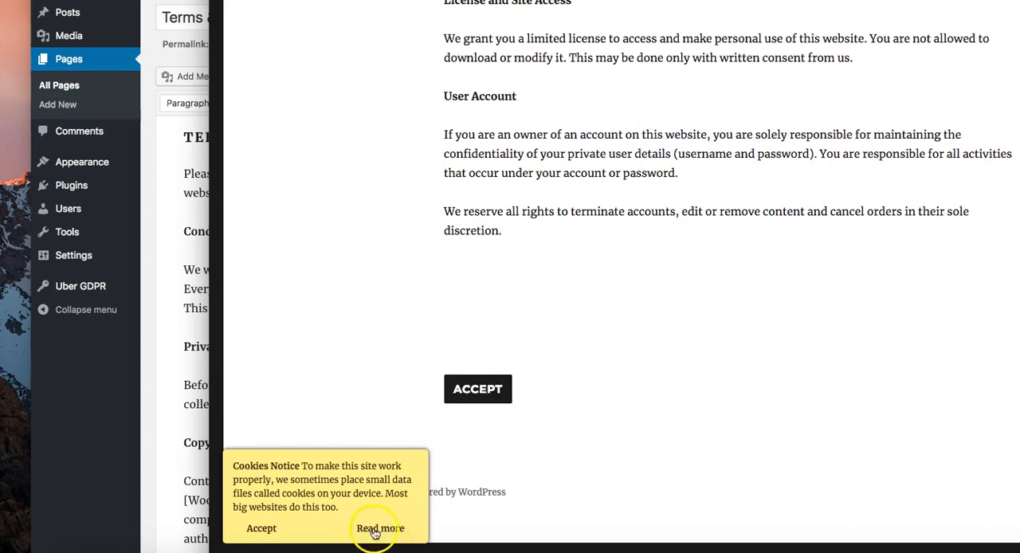
# Step: Review the Terms & Conditons page, accept the terms at its end, and accept the cookie notice
pyautogui.scroll(10, 488, 378)
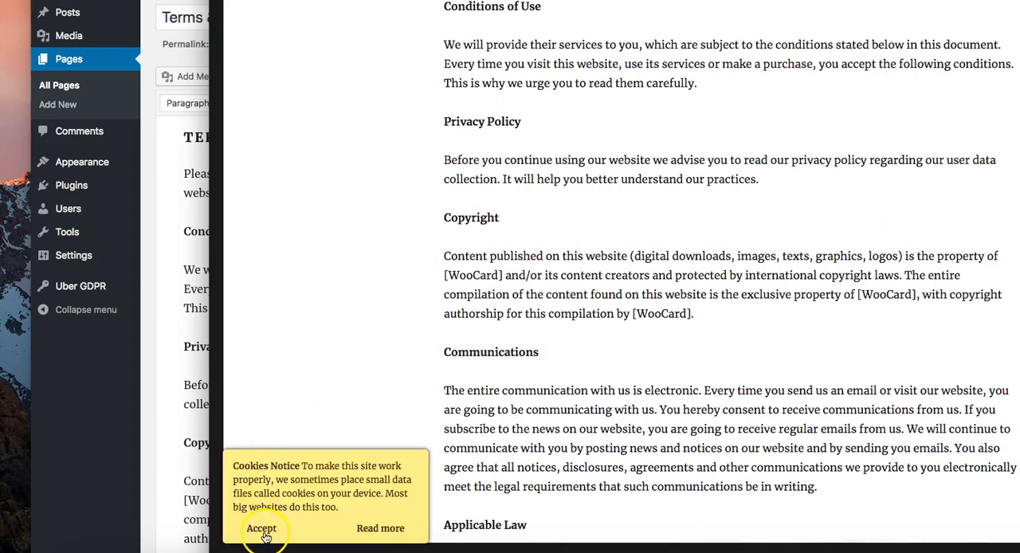
pyautogui.scroll(-2, 622, 168)
pyautogui.scroll(-10, 695, 237)
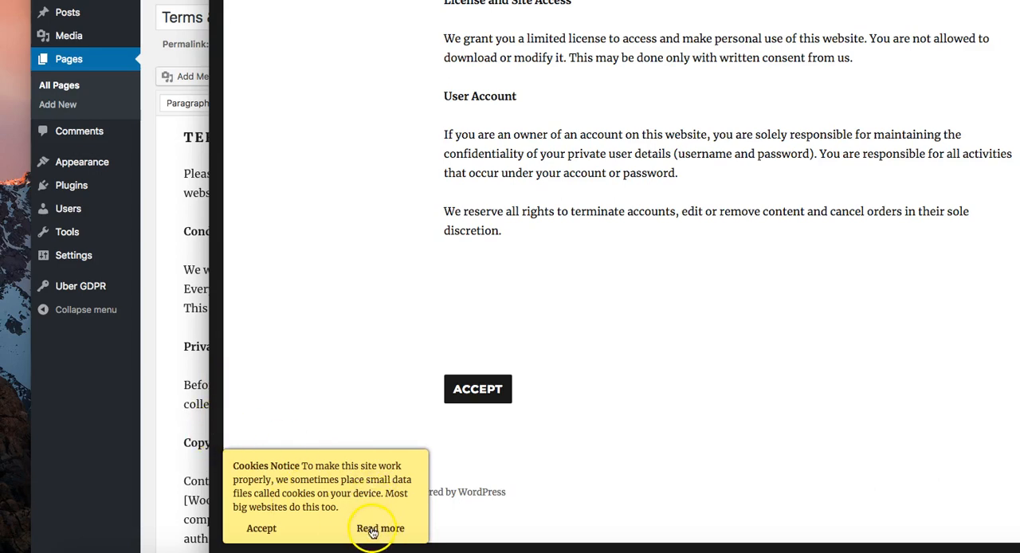
pyautogui.scroll(15, 534, 323)
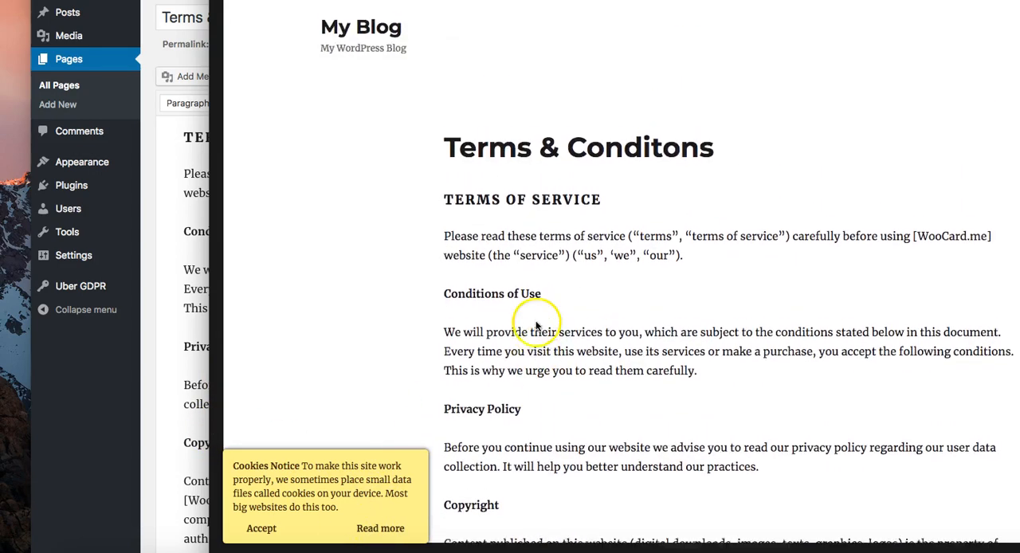
pyautogui.scroll(-15, 534, 323)
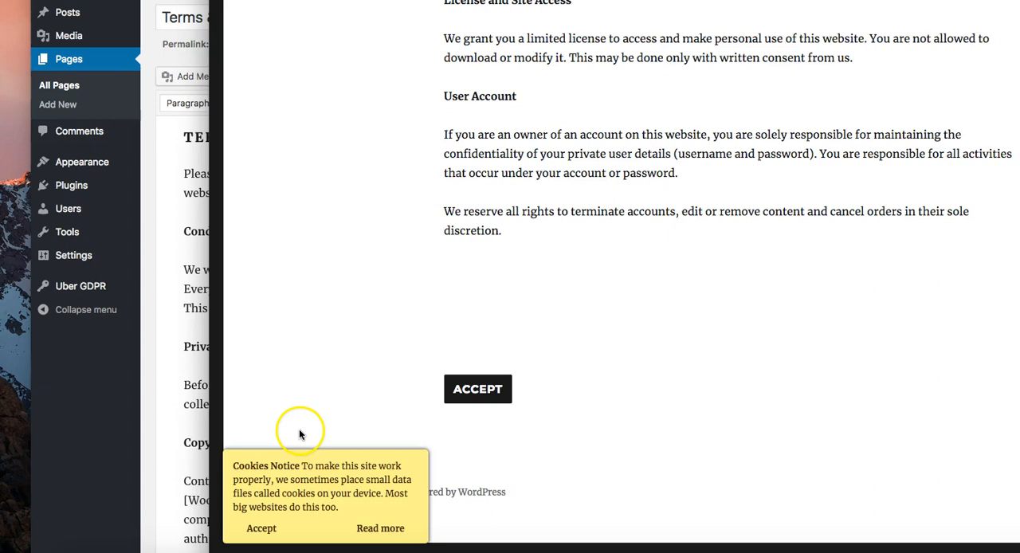
pyautogui.click(470, 389)
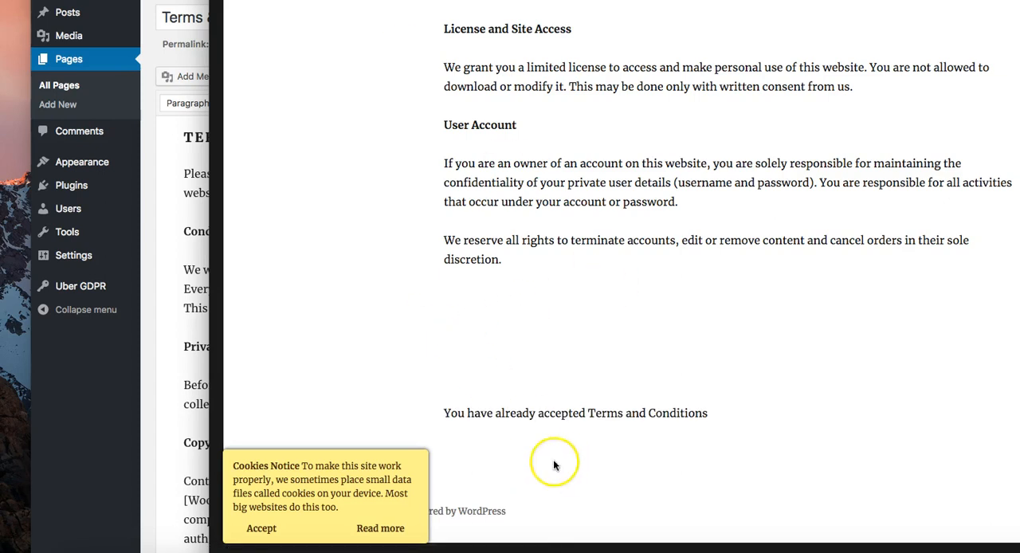
pyautogui.click(261, 529)
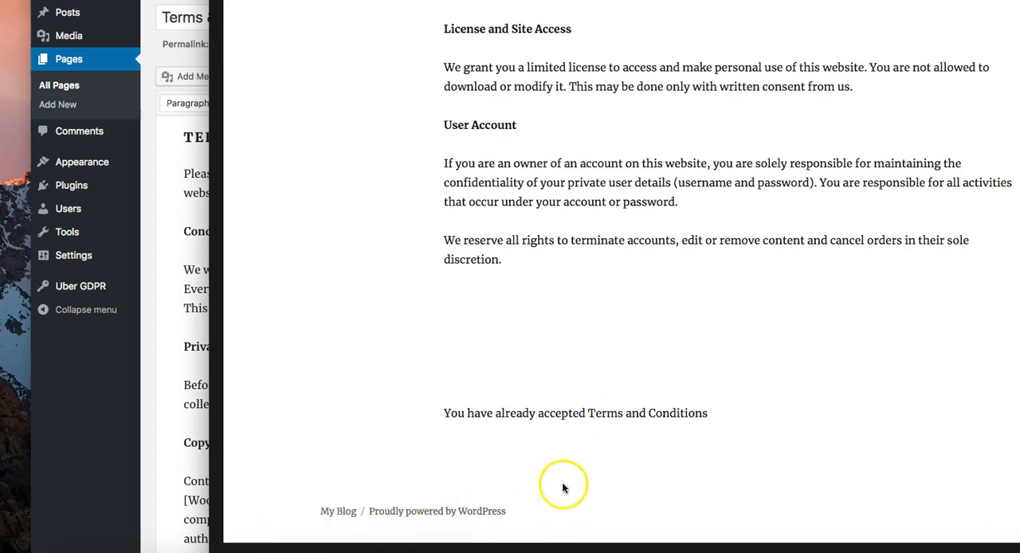
pyautogui.doubleClick(649, 413)
pyautogui.doubleClick(572, 413)
# Step: Open the Uber GDPR Privacy Policy settings in WordPress admin, and open the site's Privacy Policy page for editing from the pages list
pyautogui.click(191, 318)
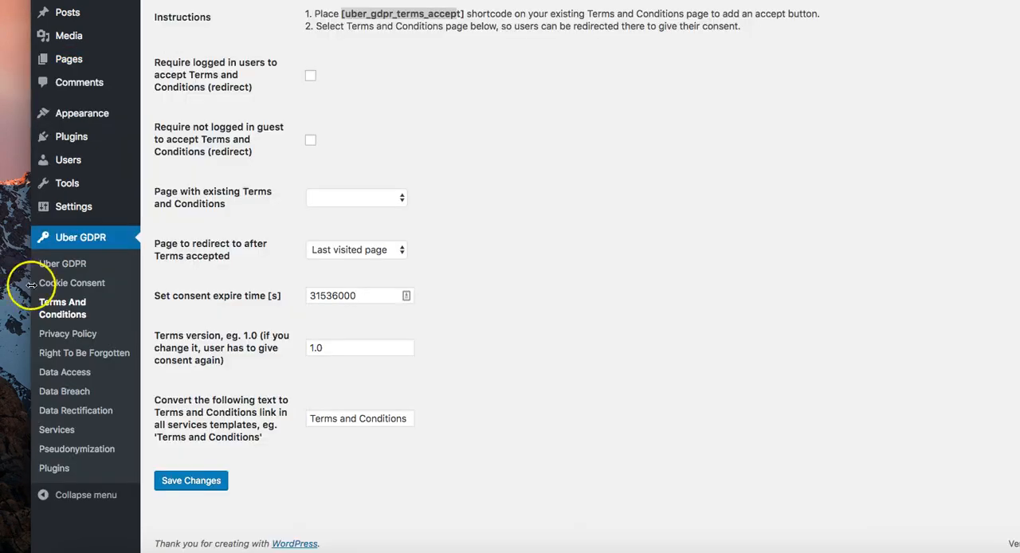
pyautogui.click(57, 335)
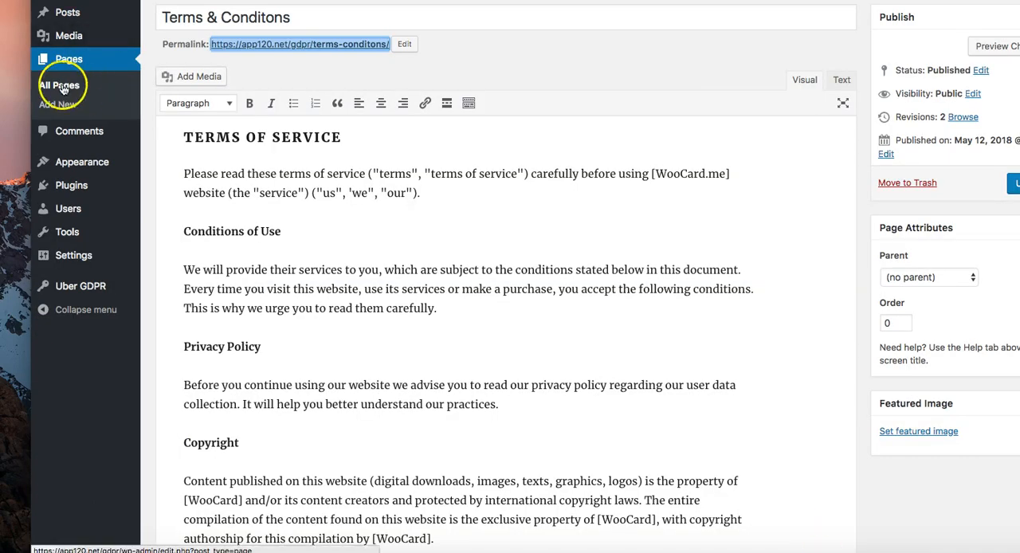
pyautogui.click(63, 87)
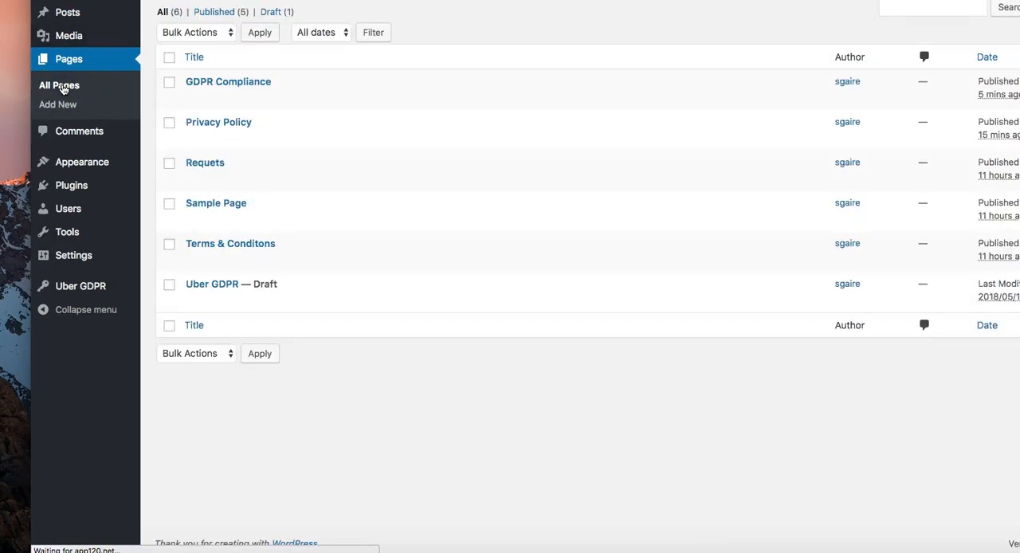
pyautogui.click(193, 139)
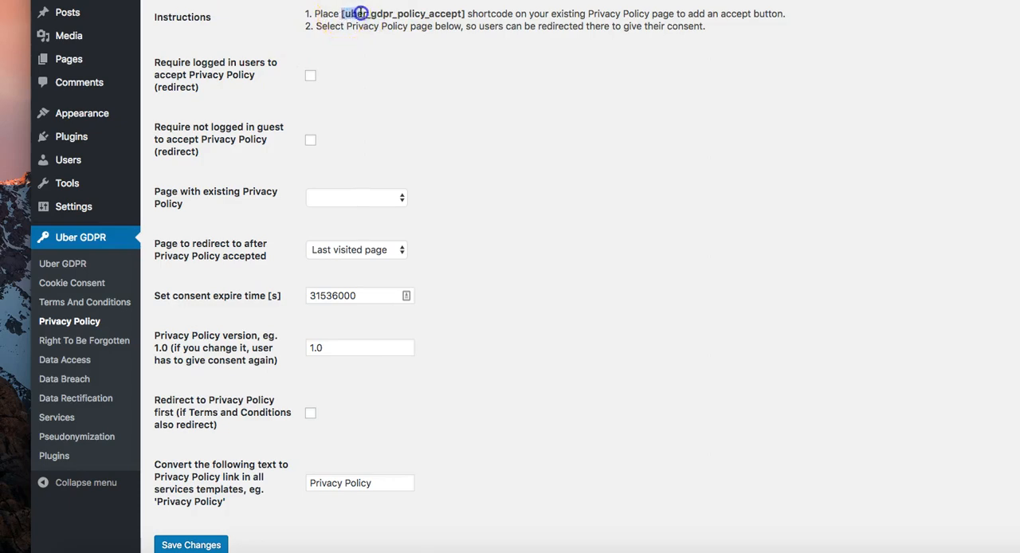
# Step: Copy the [uber_gdpr_policy_accept] shortcode from the plugin instructions and paste it after the last sentence of the Privacy Policy page
pyautogui.moveTo(361, 12); pyautogui.dragTo(452, 14)
pyautogui.rightClick(467, 15)
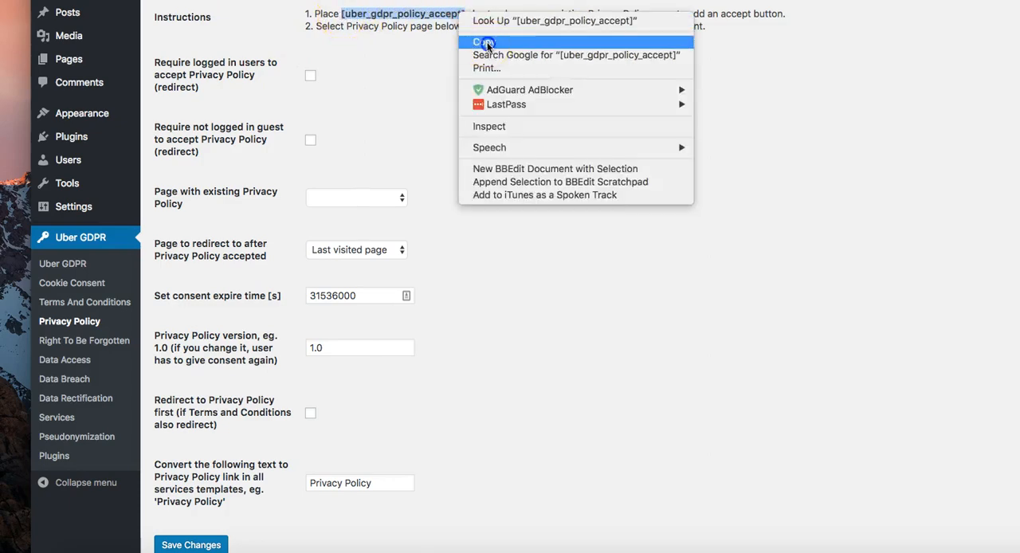
pyautogui.click(471, 38)
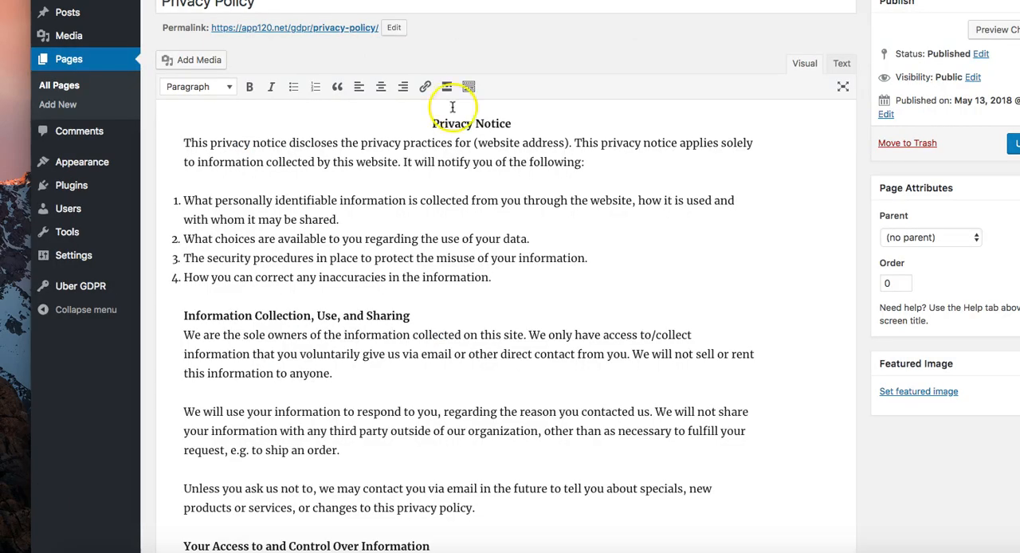
pyautogui.scroll(-15, 450, 239)
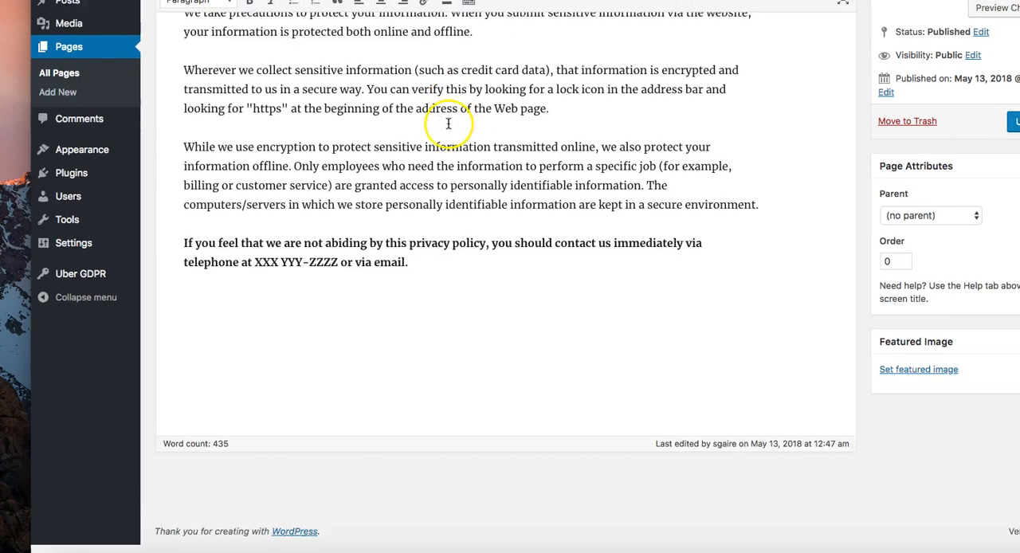
pyautogui.click(350, 381)
pyautogui.rightClick(344, 317)
pyautogui.click(398, 382)
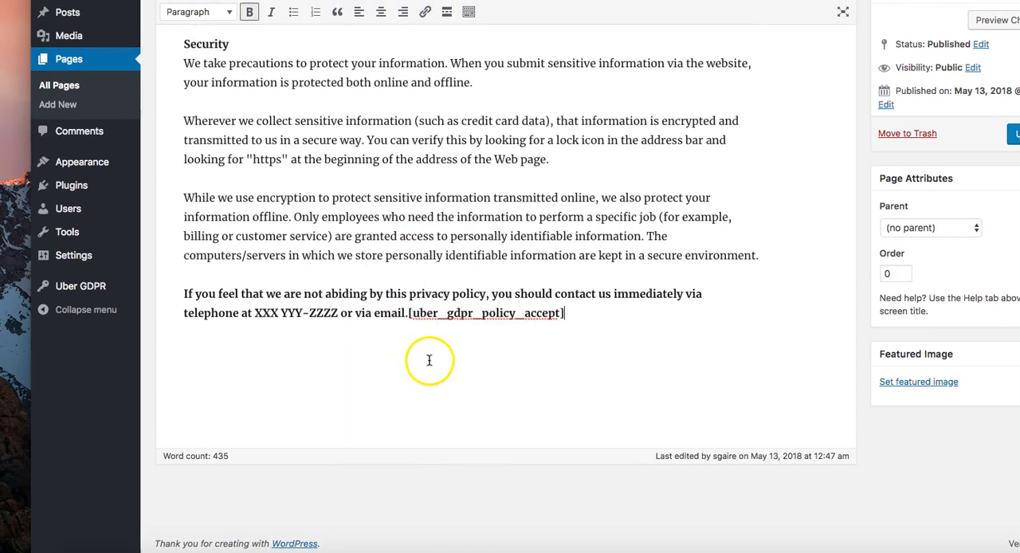
# Step: Move the shortcode onto its own line below the closing paragraph and update the Privacy Policy page
pyautogui.click(411, 313)
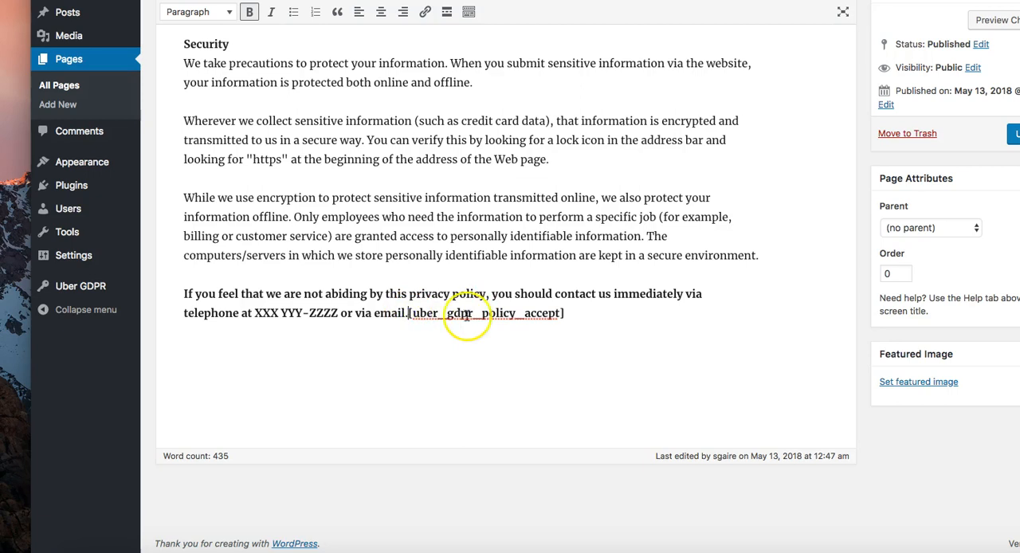
pyautogui.press('Return')
pyautogui.press('Return')
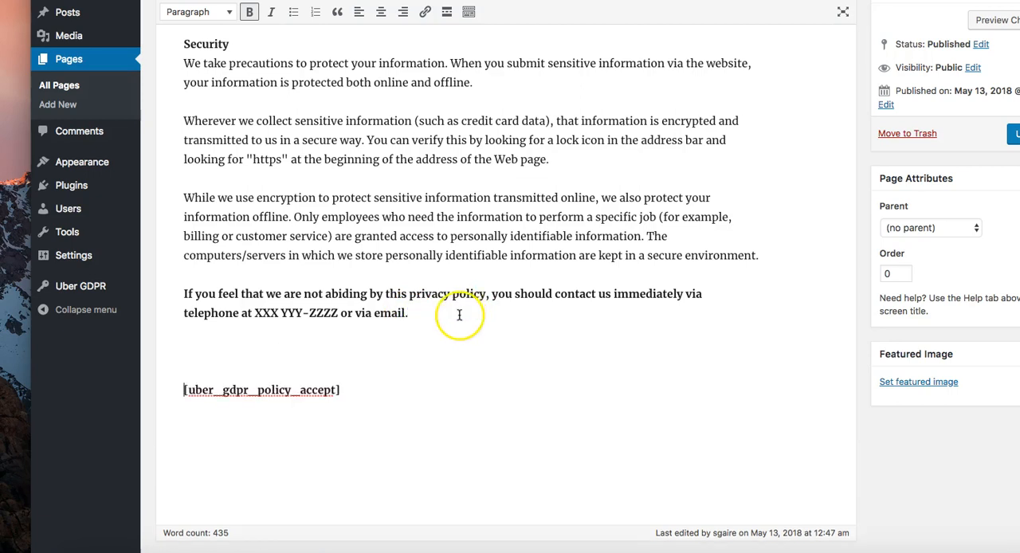
pyautogui.click(1010, 137)
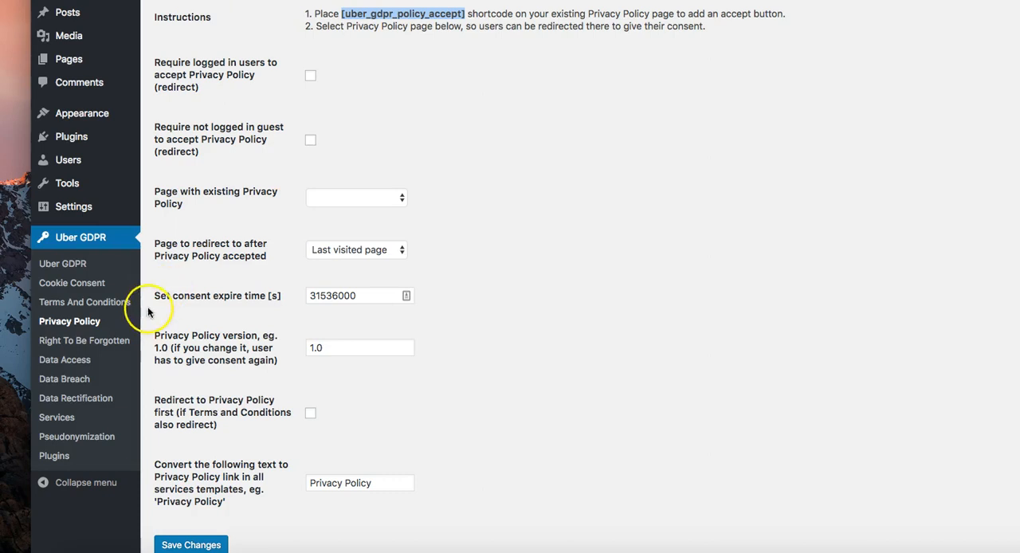
# Step: Select all services to forget for the first request in the Right To Be Forgotten list and try to forget and notify selected users
pyautogui.click(116, 342)
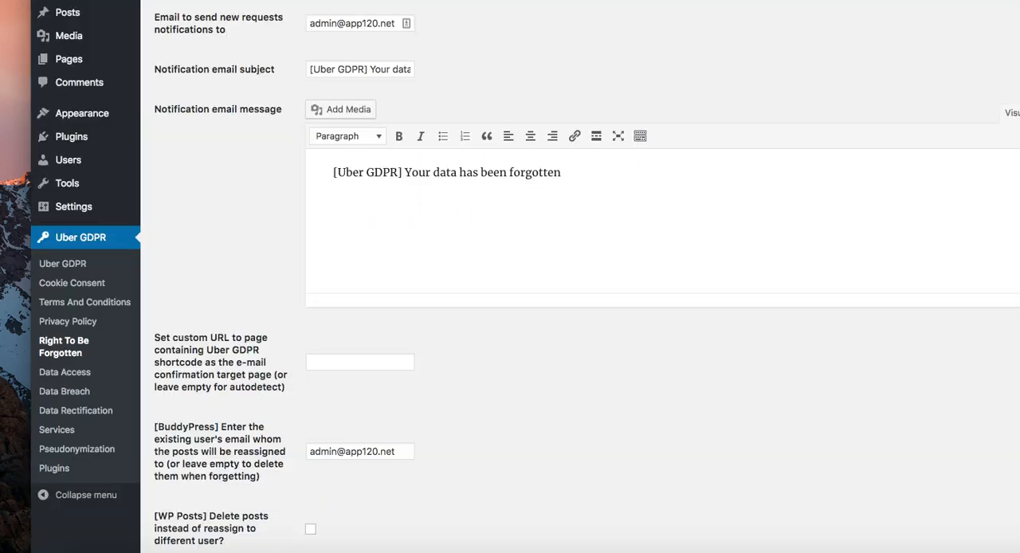
pyautogui.scroll(-8, 326, 109)
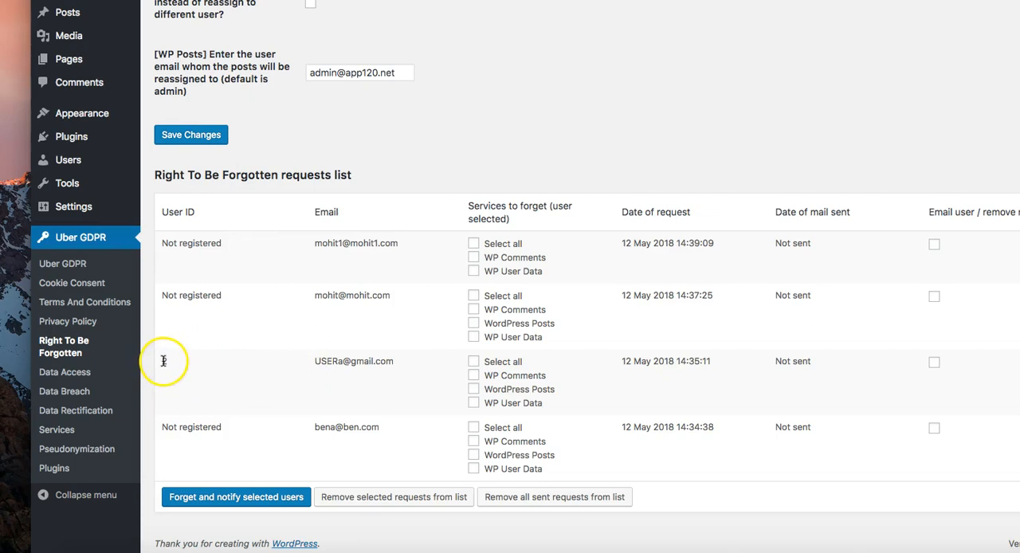
pyautogui.click(475, 244)
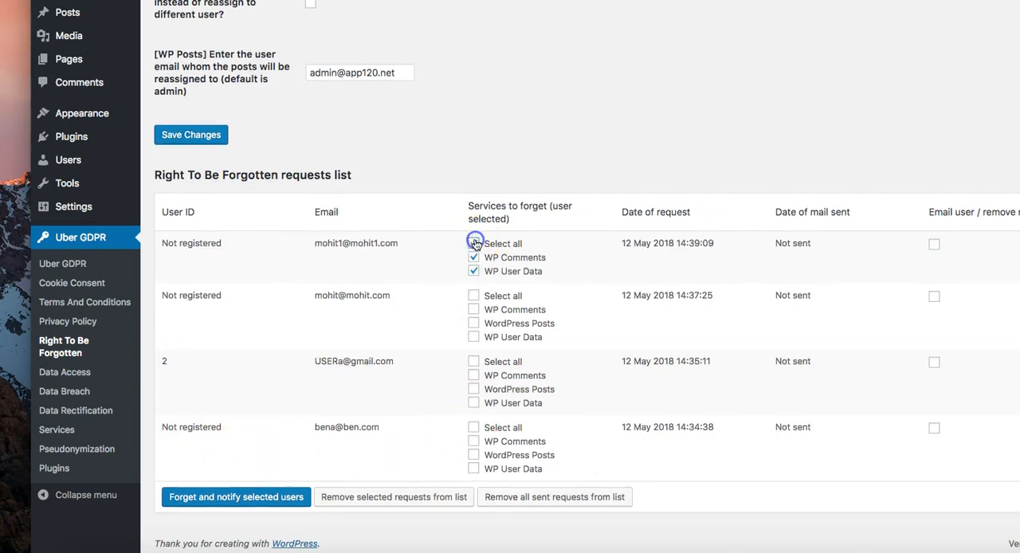
pyautogui.click(260, 494)
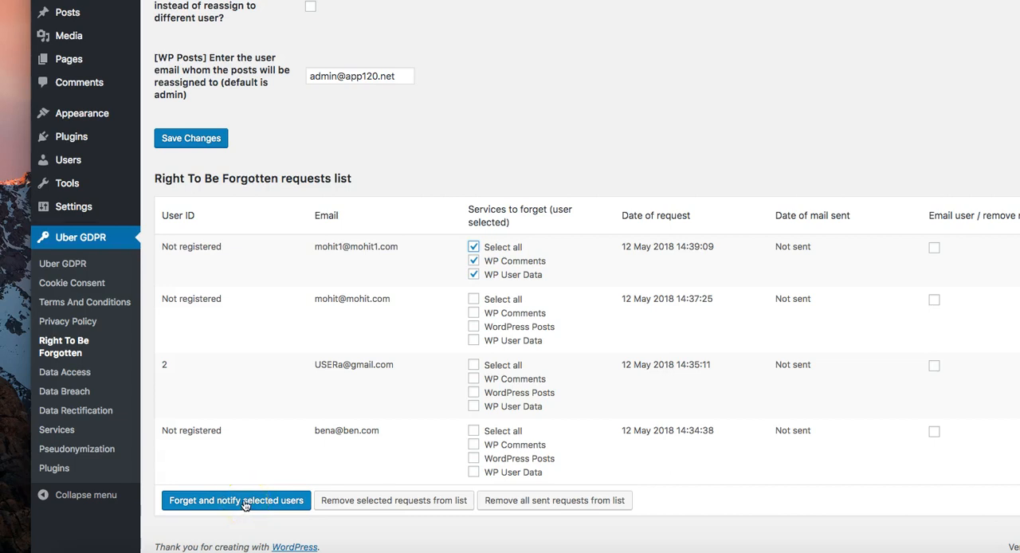
pyautogui.click(244, 505)
pyautogui.click(228, 498)
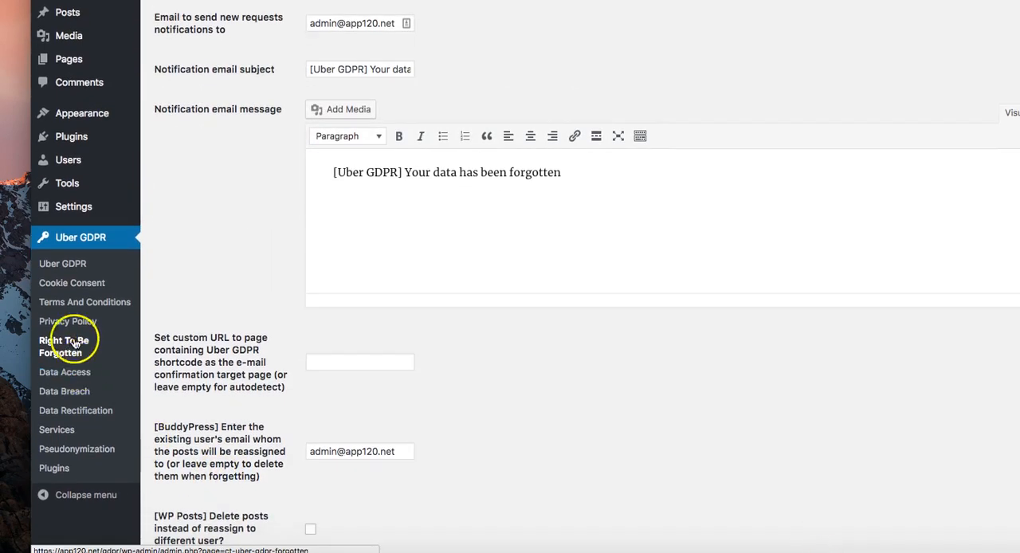
# Step: Examine the plugin's Data Access requests list and the Personal Data Access form on the GDPR Compliance page
pyautogui.click(68, 375)
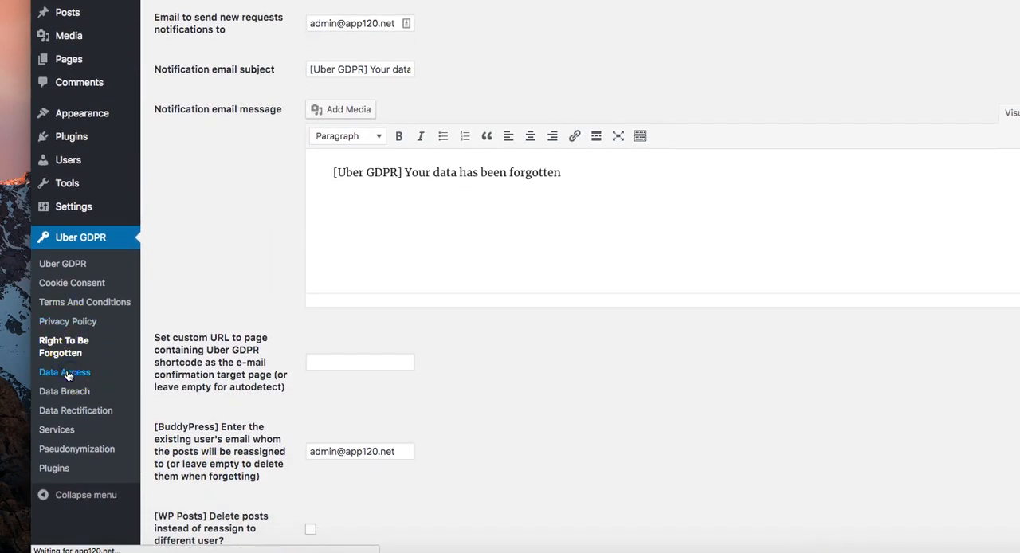
pyautogui.scroll(-3, 380, 300)
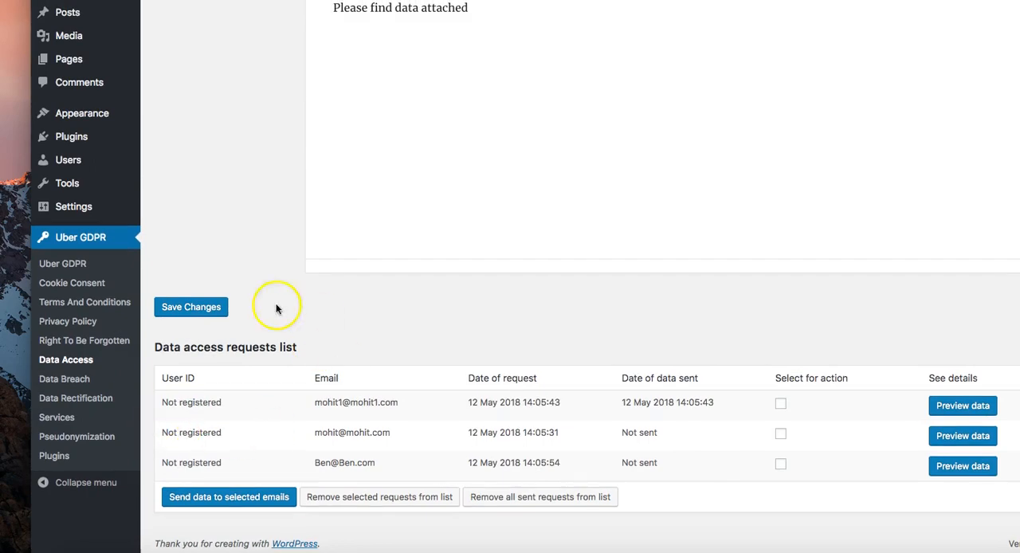
pyautogui.click(368, 1)
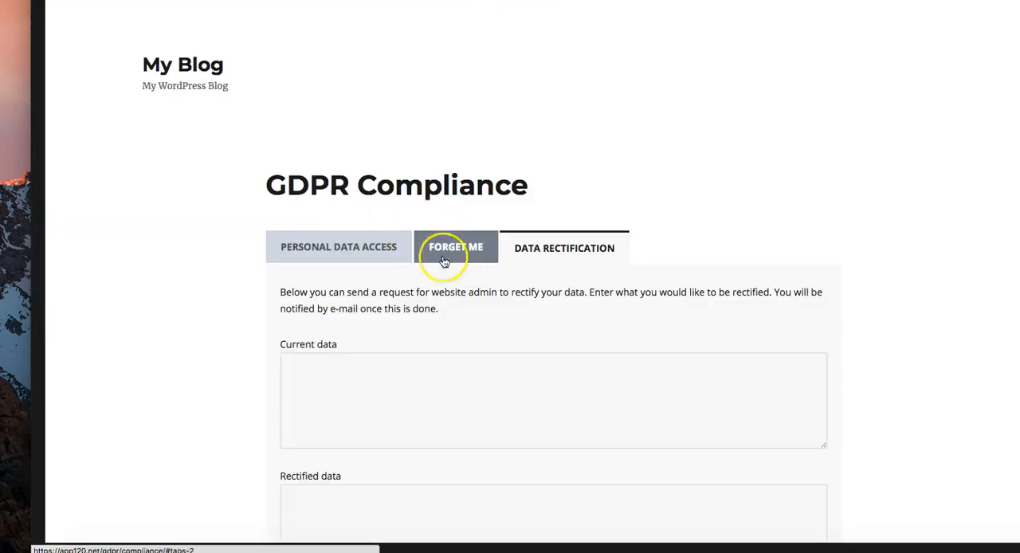
pyautogui.click(356, 255)
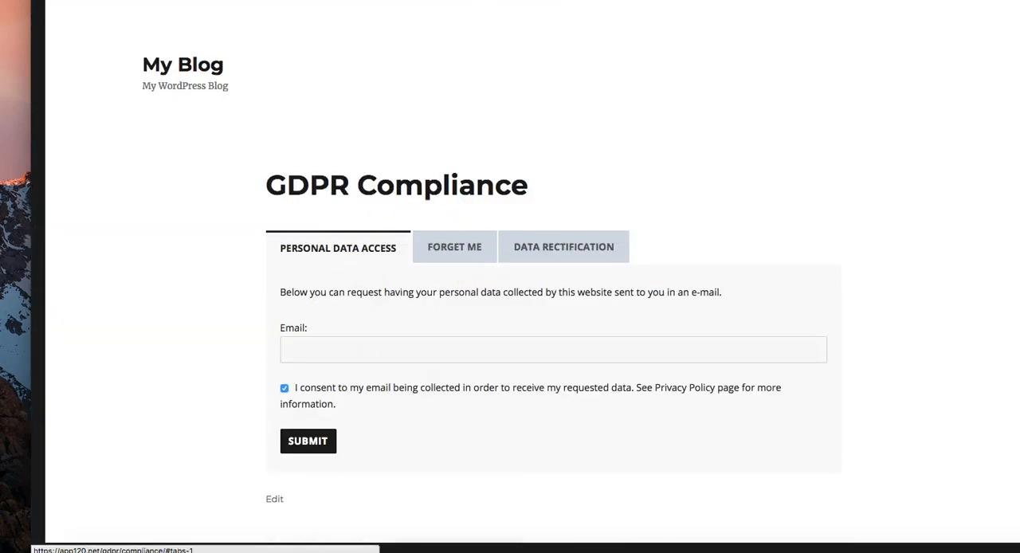
# Step: Open the plugin's Data Breach settings and examine the mail title, mail content and services for collecting user emails
pyautogui.click(192, 0)
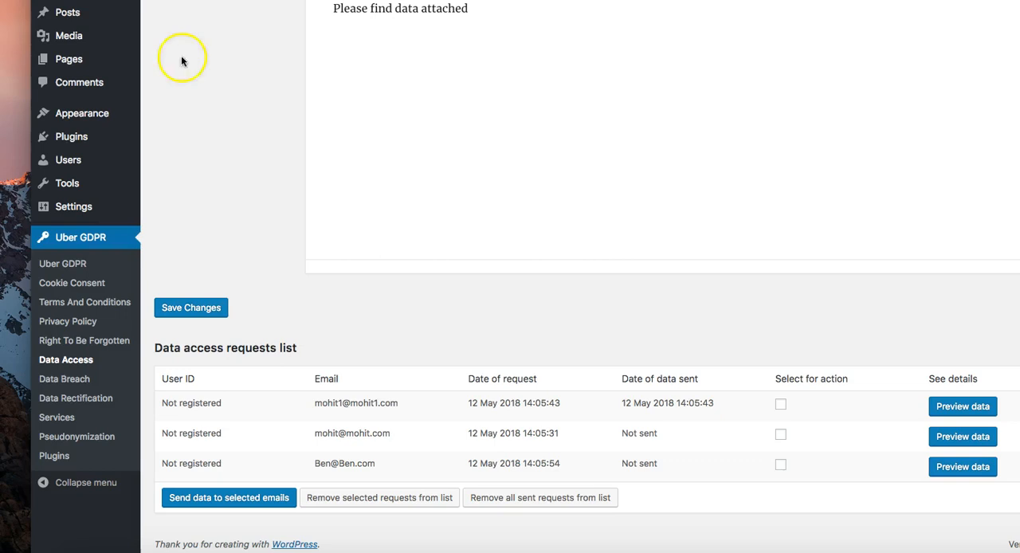
pyautogui.click(64, 379)
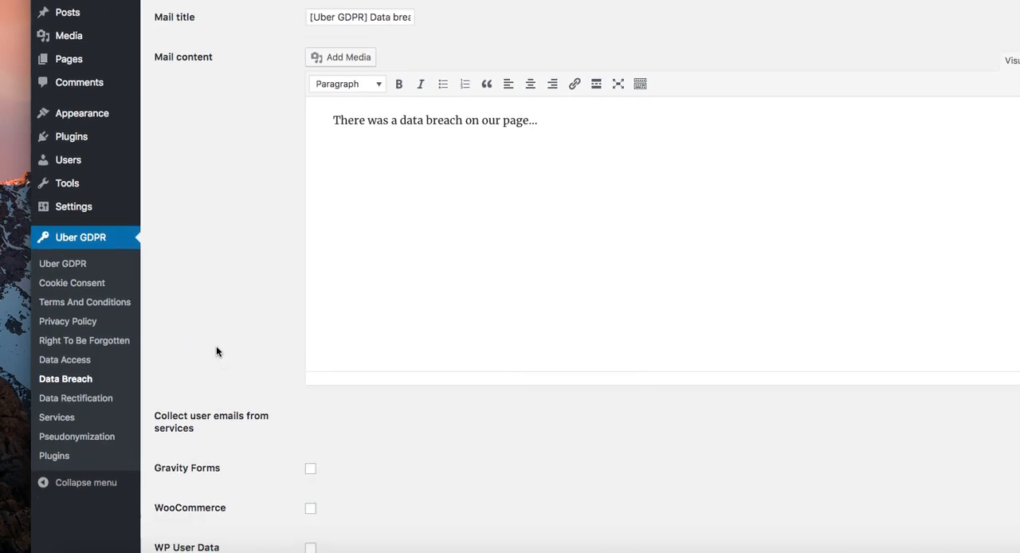
pyautogui.click(216, 351)
pyautogui.scroll(-3, 207, 351)
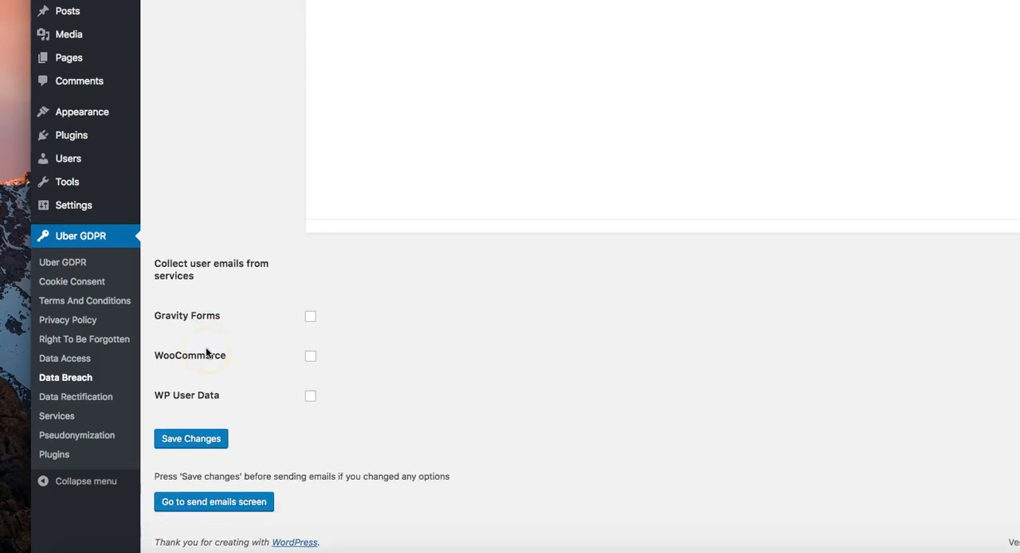
pyautogui.click(190, 358)
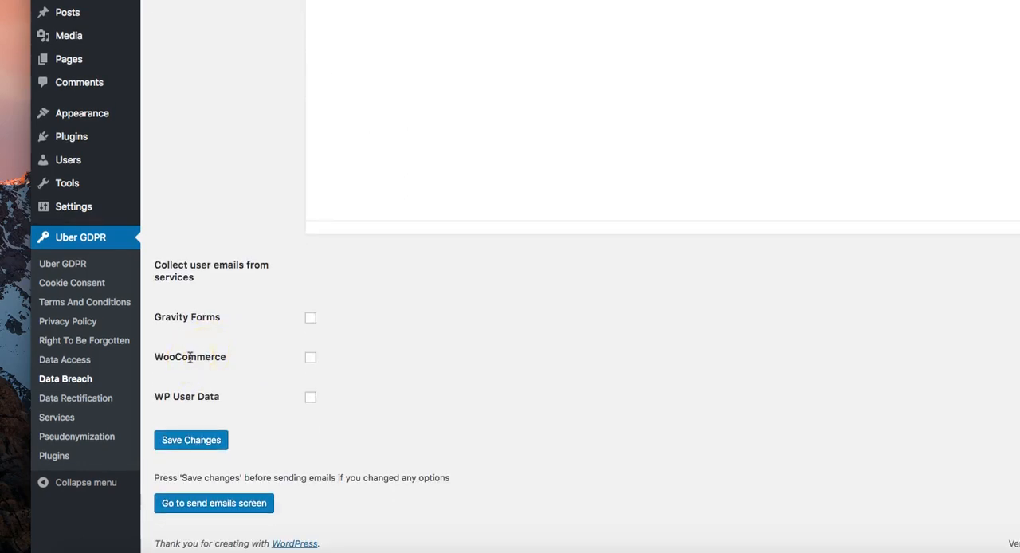
pyautogui.scroll(3, 191, 356)
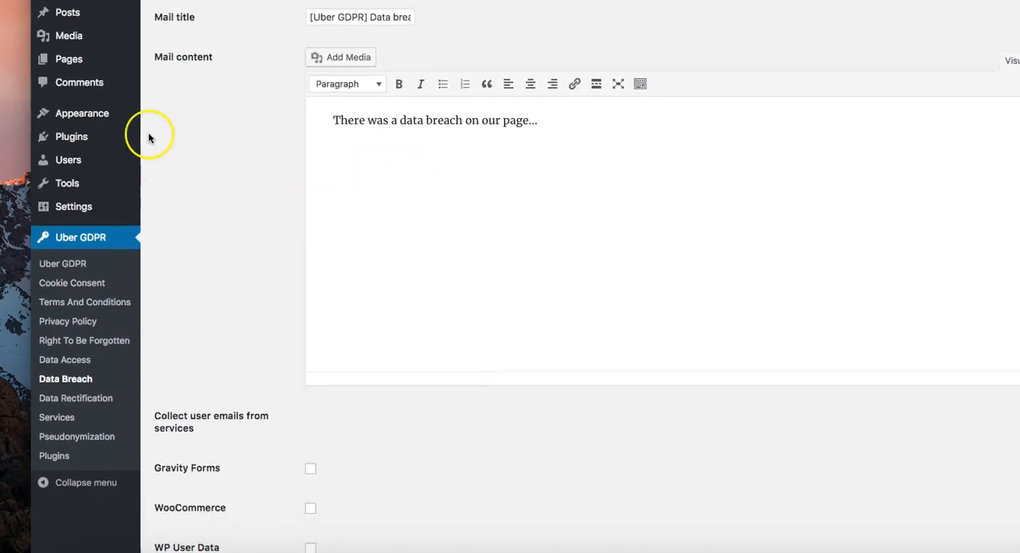
pyautogui.moveTo(346, 17); pyautogui.dragTo(478, 18)
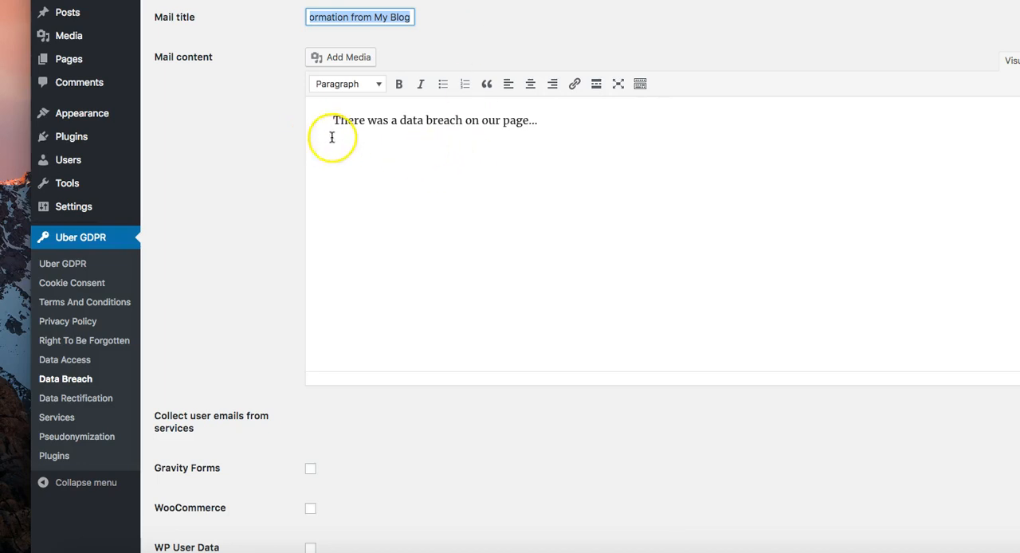
pyautogui.click(424, 154)
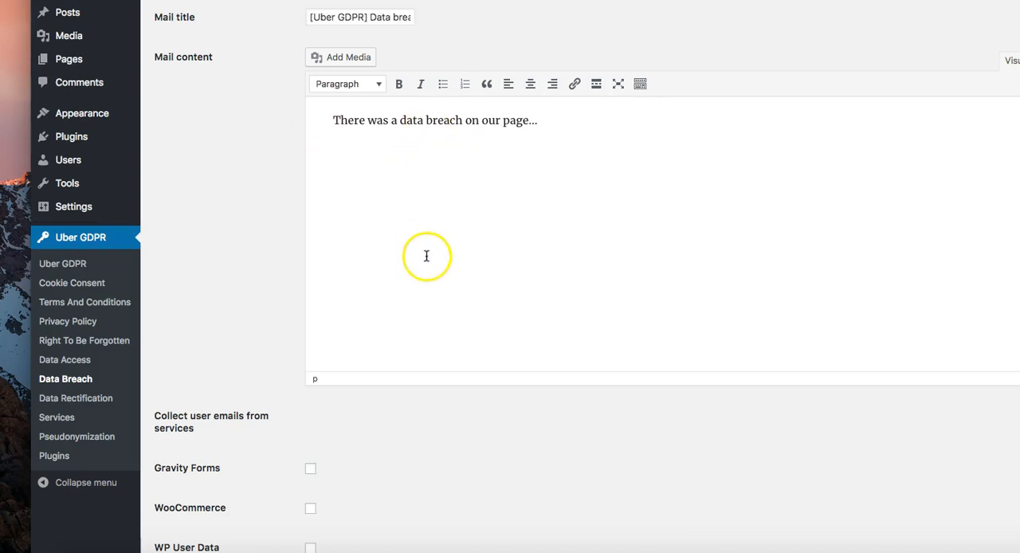
# Step: Enable WP User Data and WooCommerce as services from which data breach notifications collect user emails
pyautogui.scroll(-3, 426, 256)
pyautogui.scroll(-1, 322, 310)
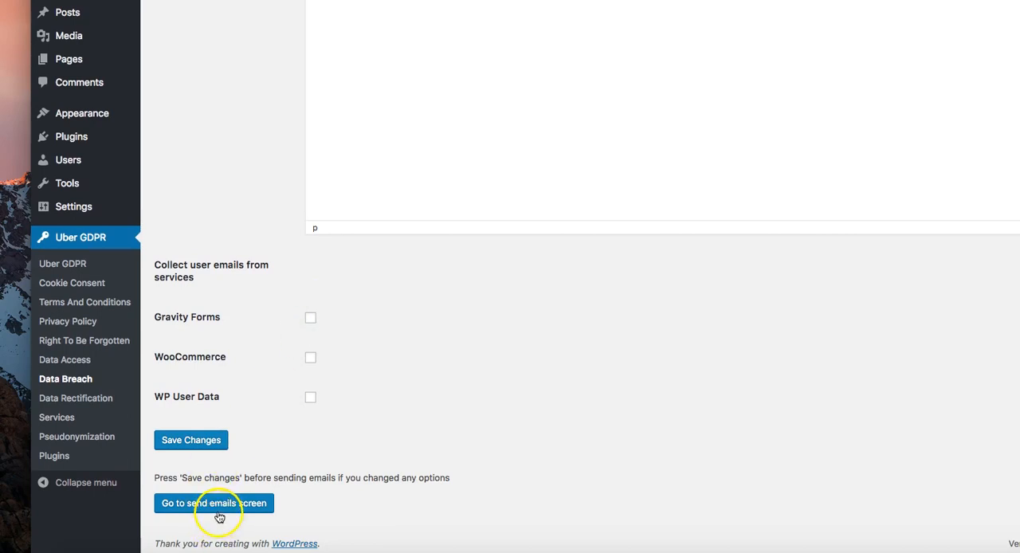
pyautogui.click(307, 396)
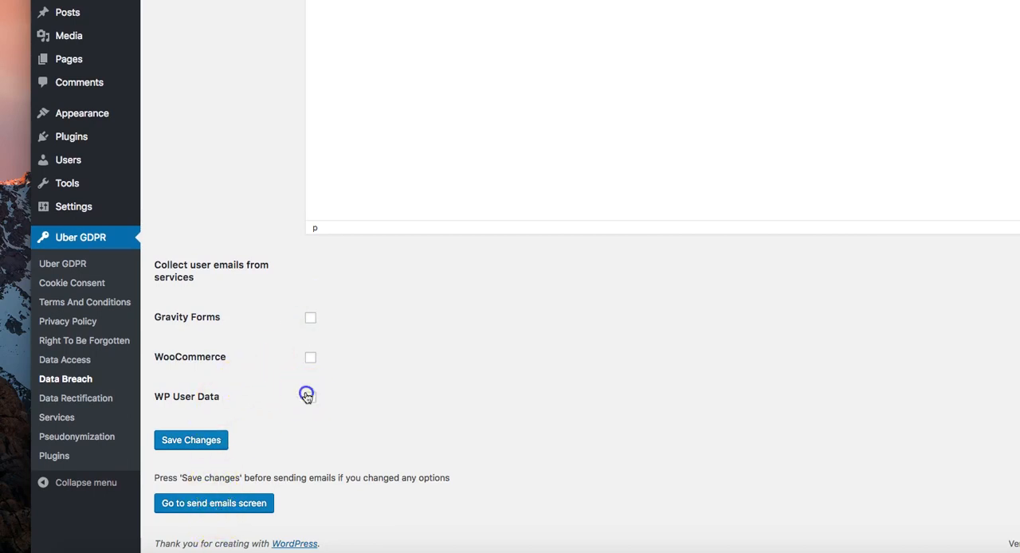
pyautogui.click(308, 358)
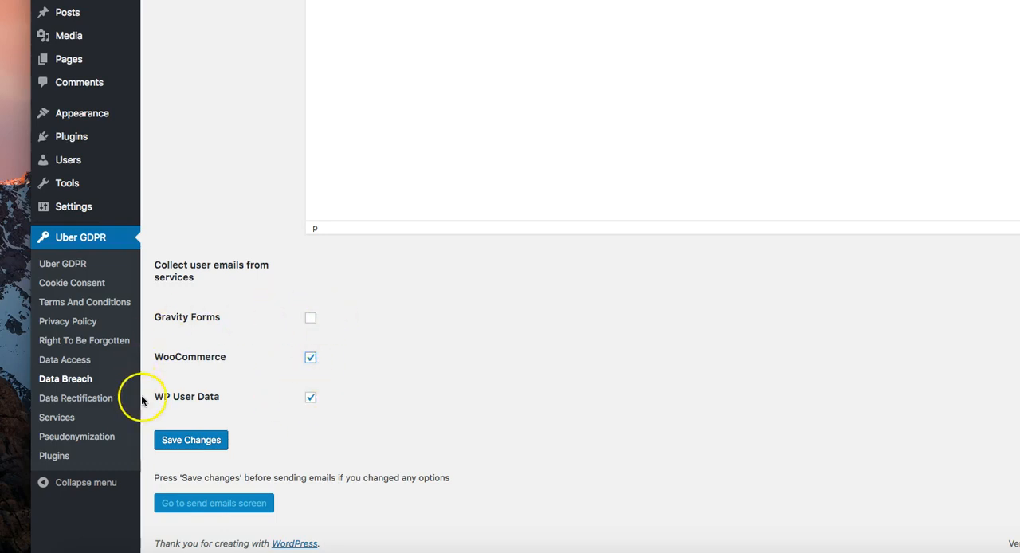
# Step: Open the plugin's Data Rectification settings, view the rectified data of the first request in the list and return to the list
pyautogui.click(100, 407)
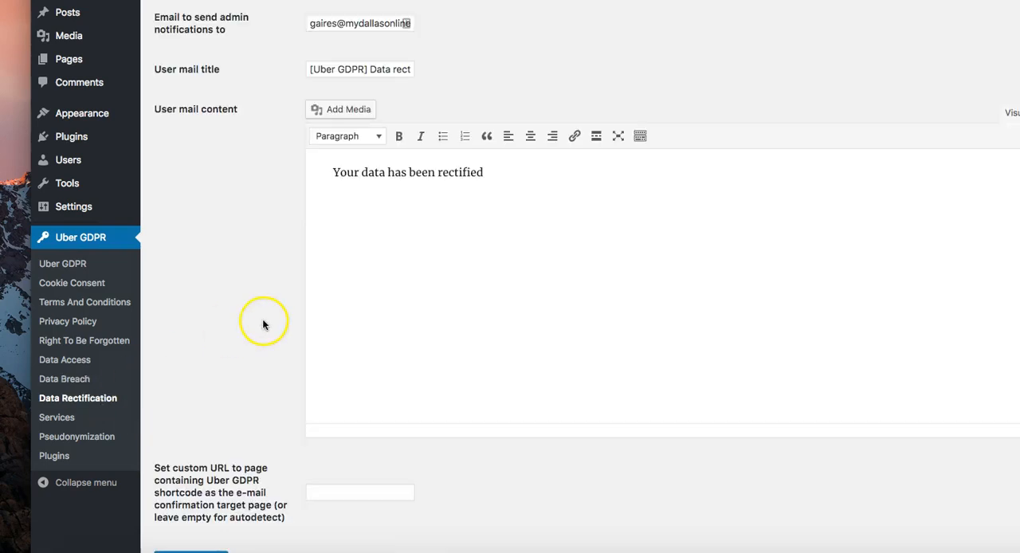
pyautogui.scroll(-5, 263, 323)
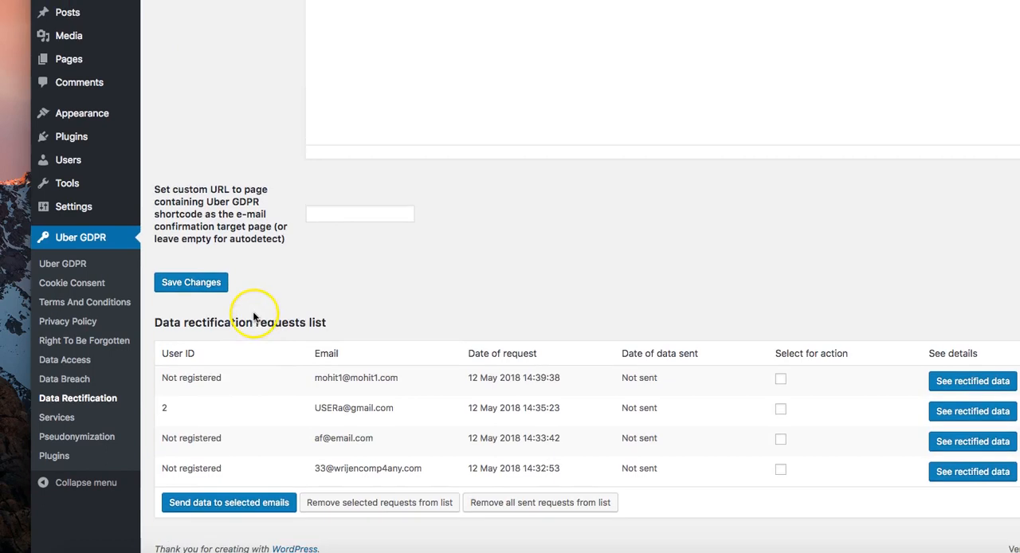
pyautogui.click(971, 386)
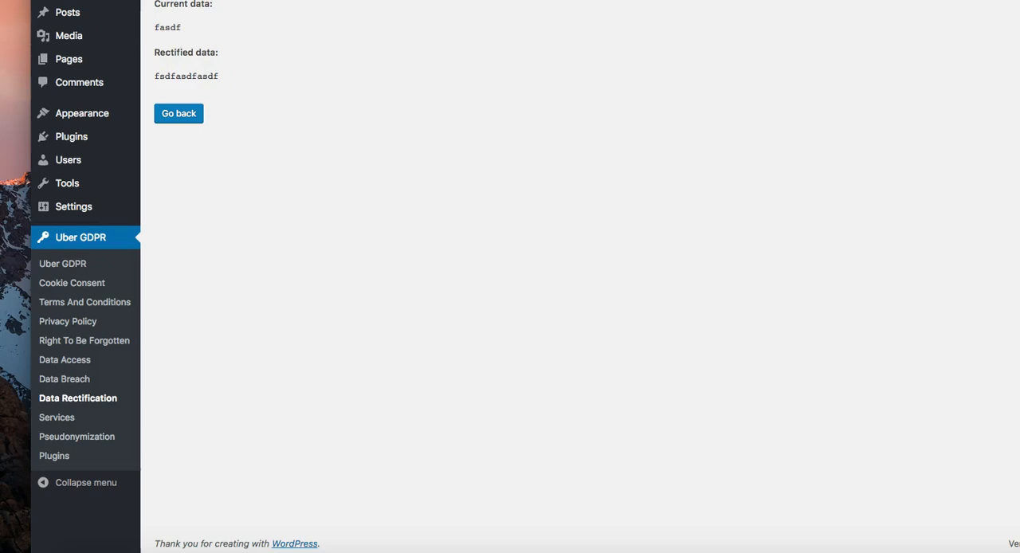
pyautogui.click(179, 113)
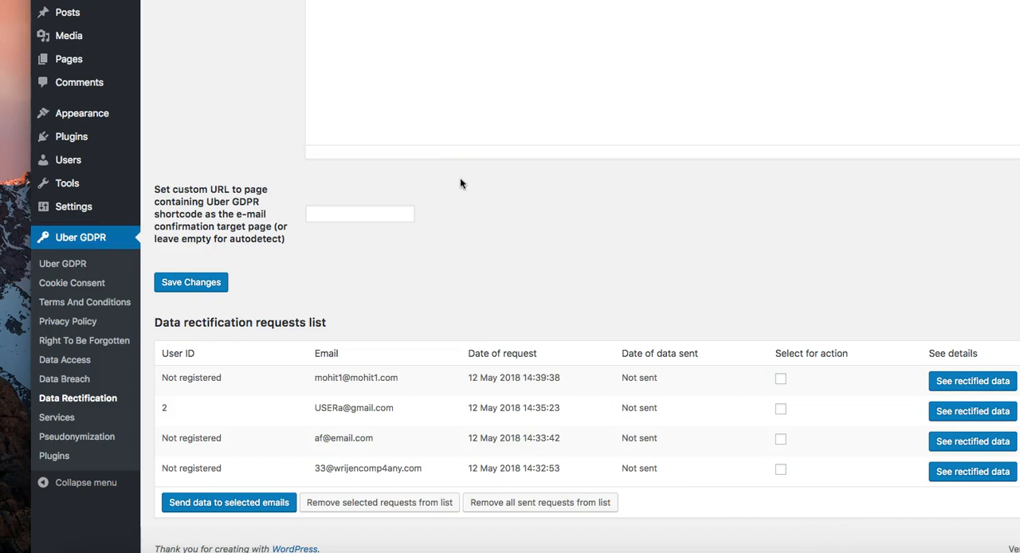
# Step: Open the plugin's Services settings and examine each service's description and consent checkbox options, from BuddyPress through WP User Data
pyautogui.click(68, 421)
pyautogui.click(99, 361)
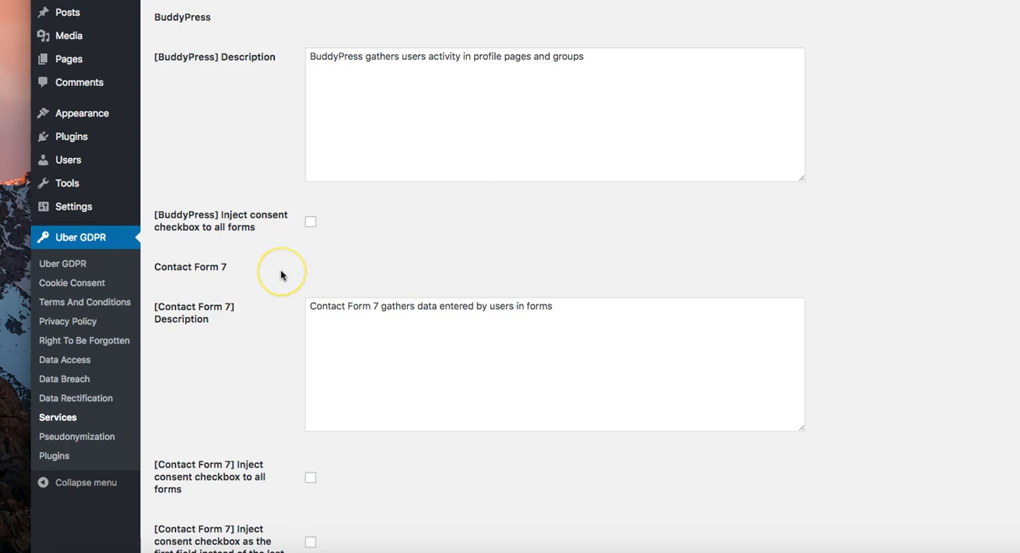
pyautogui.scroll(-6, 280, 275)
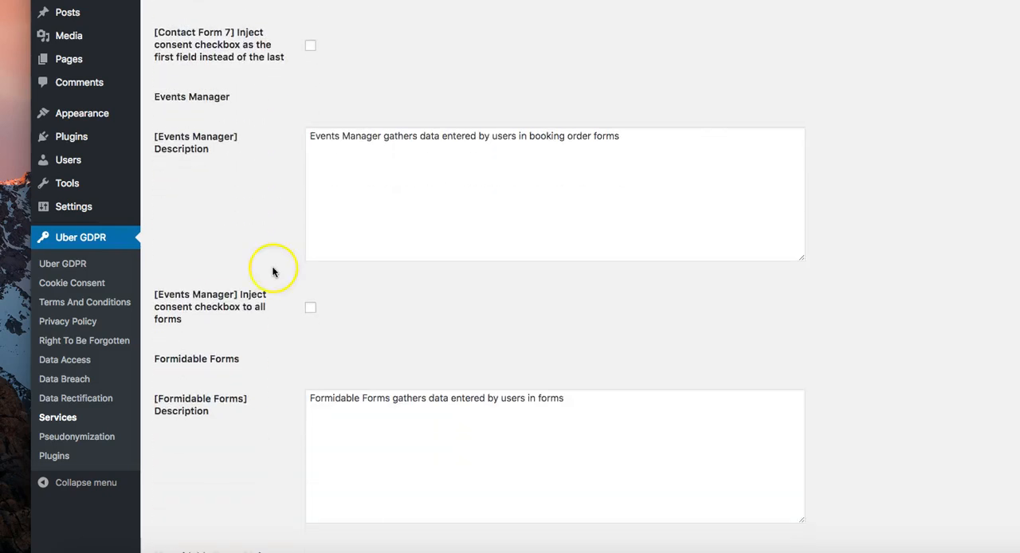
pyautogui.scroll(-3, 216, 207)
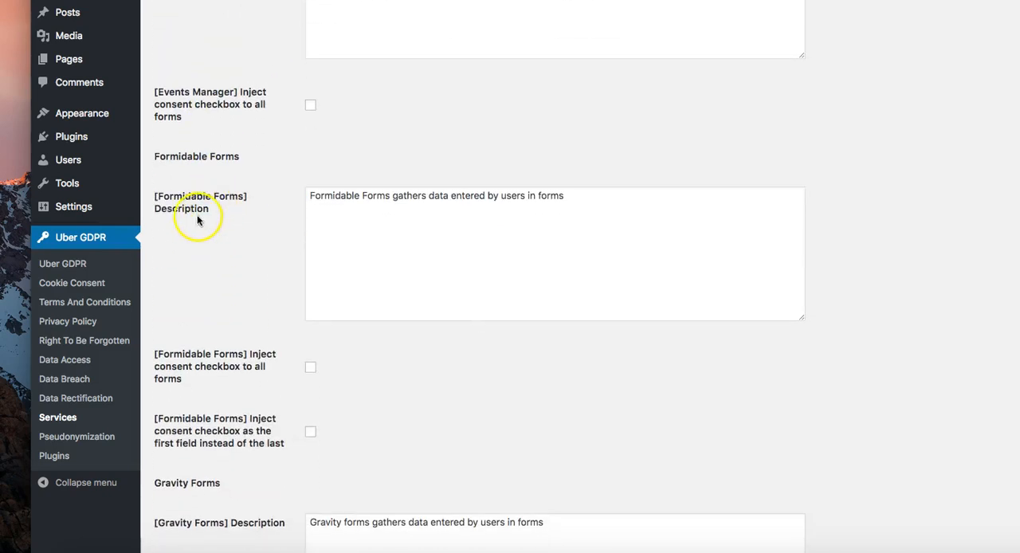
pyautogui.scroll(-1, 185, 300)
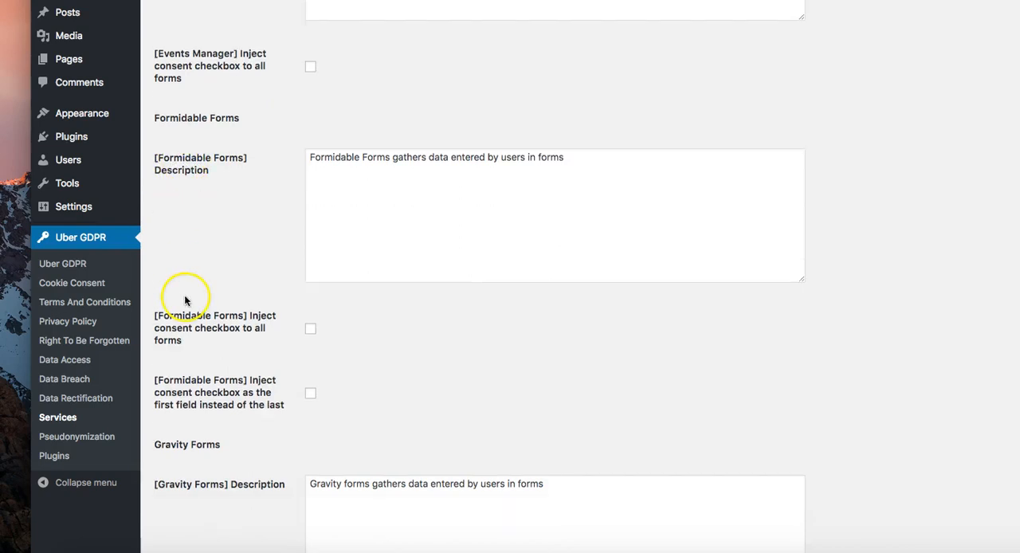
pyautogui.scroll(-6, 184, 300)
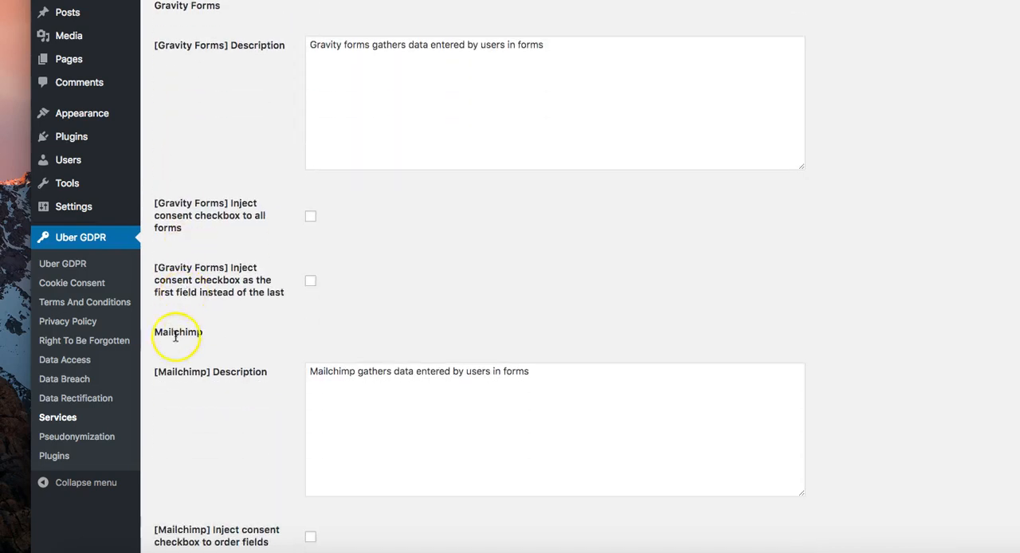
pyautogui.scroll(-7, 177, 337)
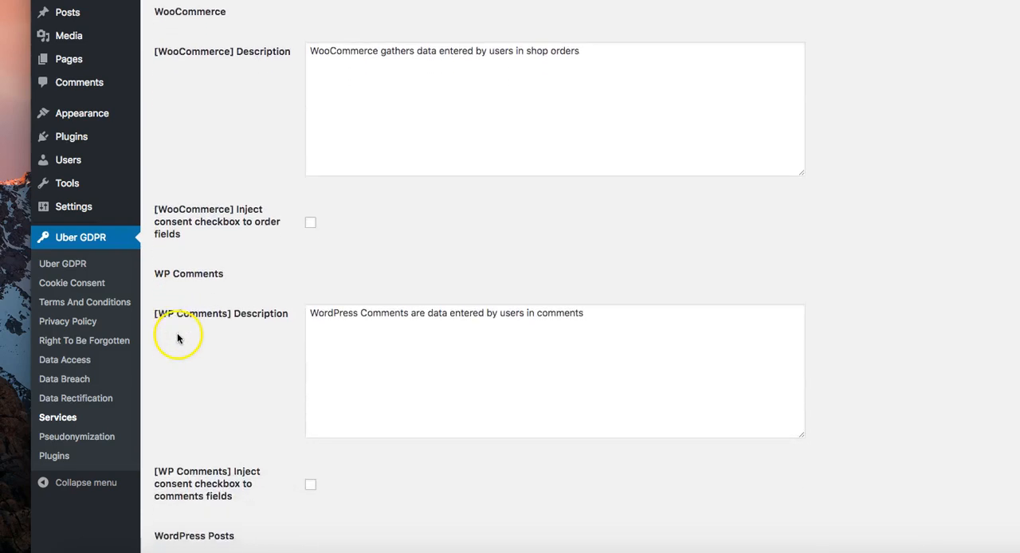
pyautogui.scroll(-6, 177, 337)
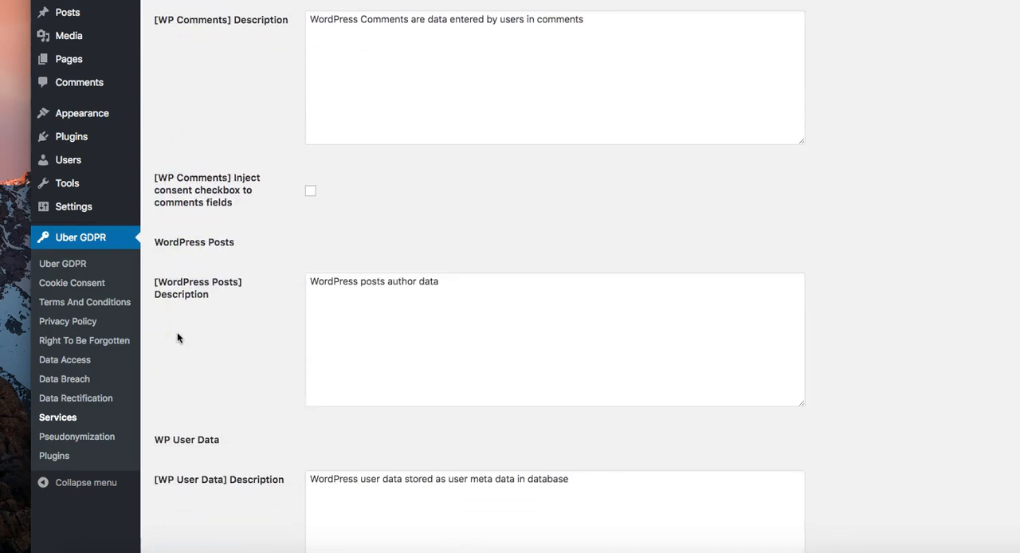
# Step: Enable injecting the consent checkbox to all forms for BuddyPress in the Services settings
pyautogui.scroll(20, 176, 331)
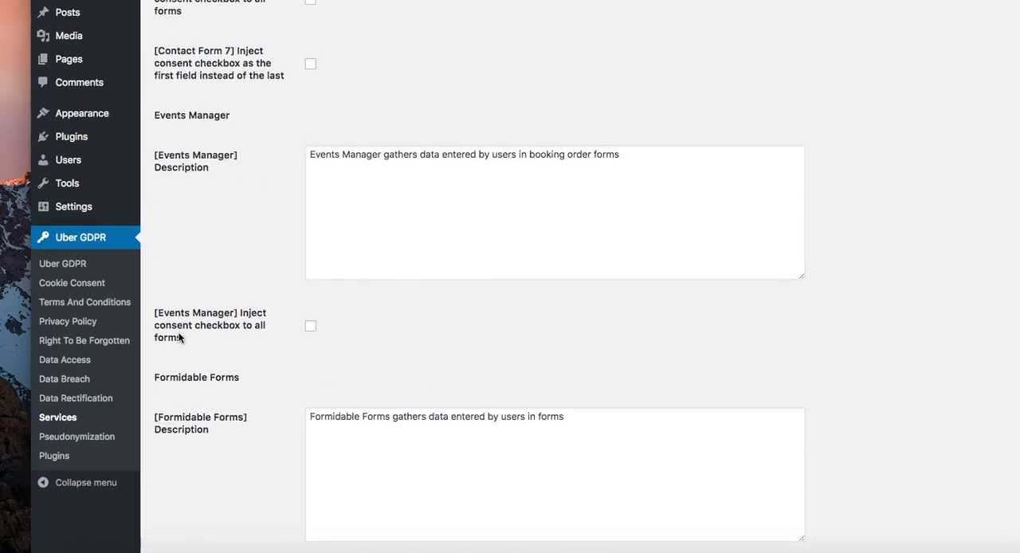
pyautogui.scroll(3, 178, 337)
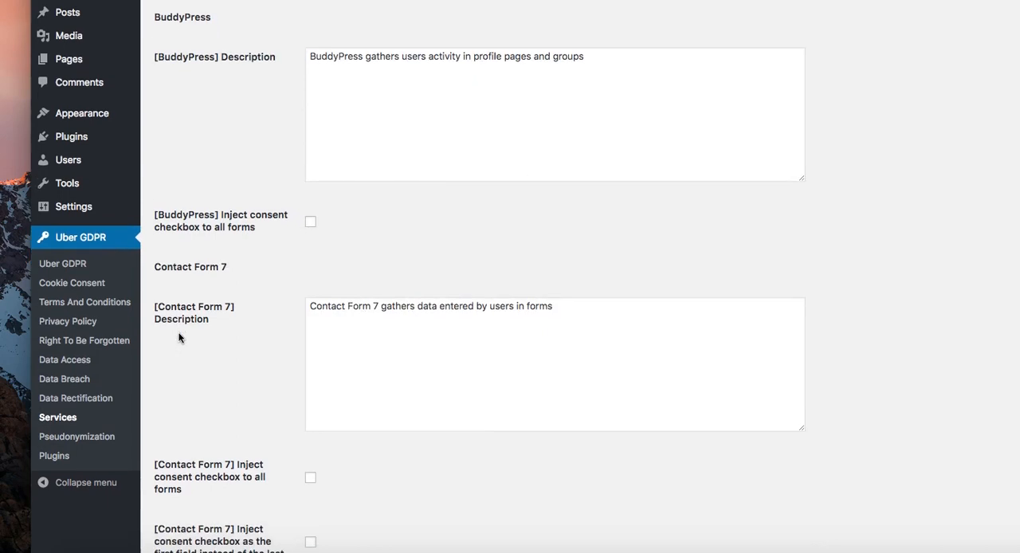
pyautogui.click(166, 299)
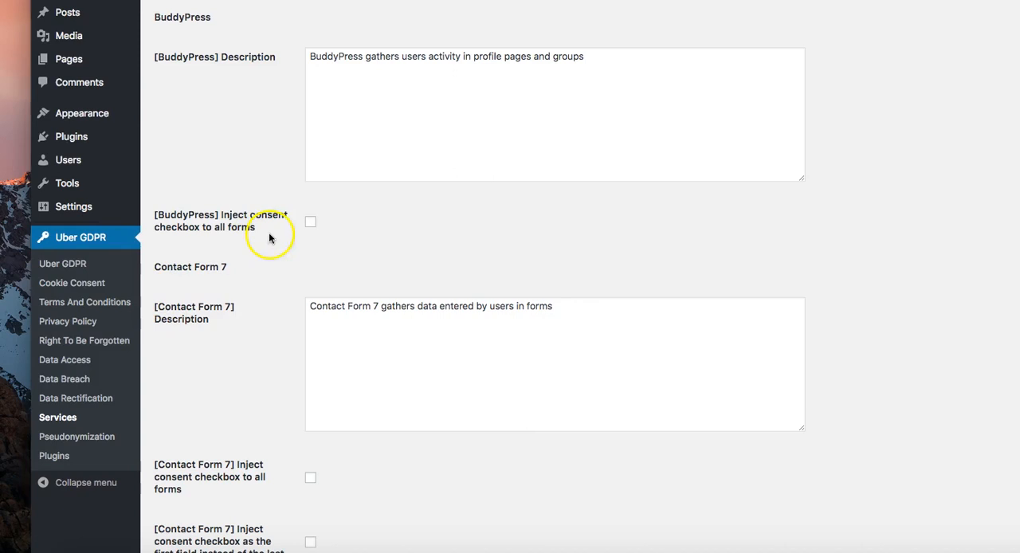
pyautogui.click(310, 223)
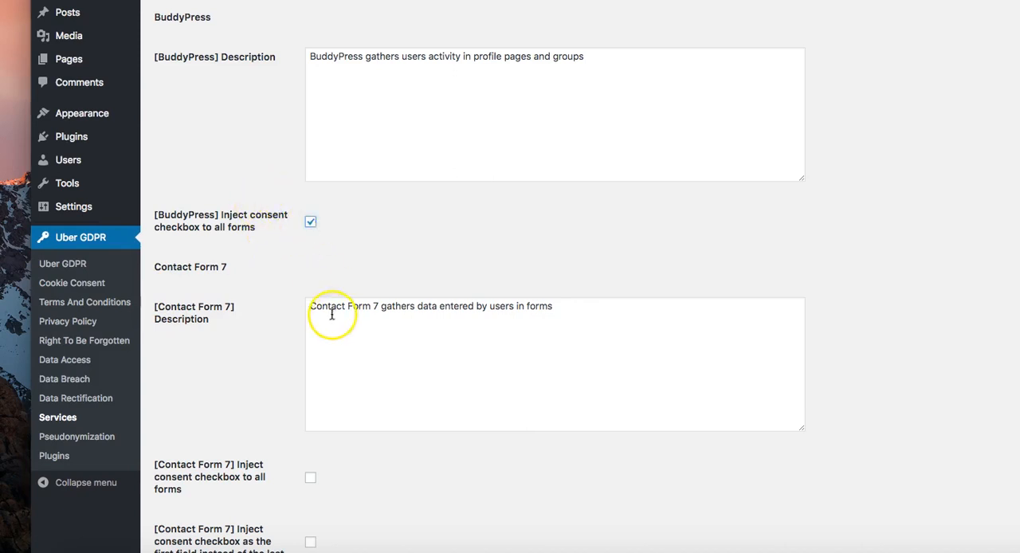
# Step: Open the plugin's Pseudonymization settings and read the warning, the how-to-use instructions and the automatic encryption and decryption options
pyautogui.click(83, 441)
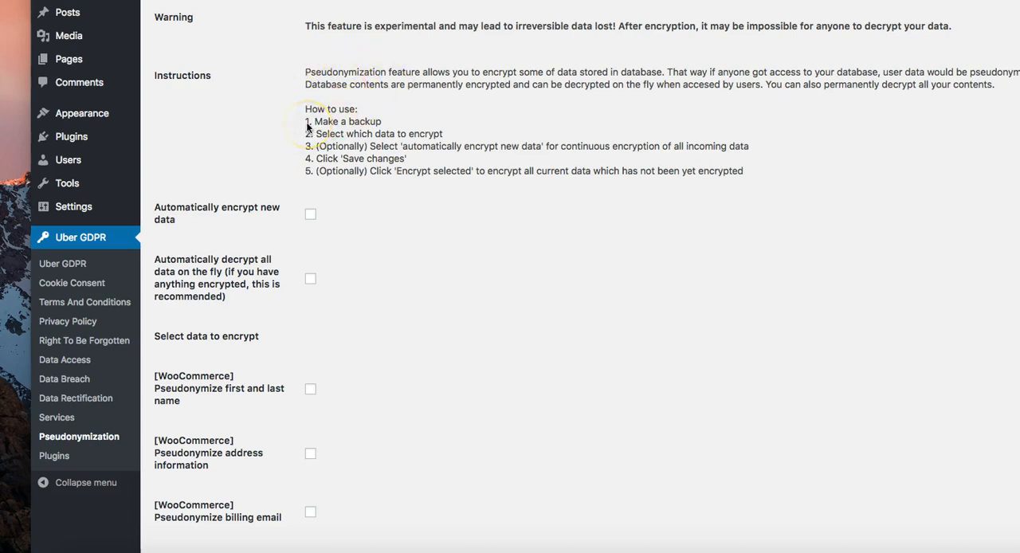
pyautogui.moveTo(308, 110); pyautogui.dragTo(479, 173)
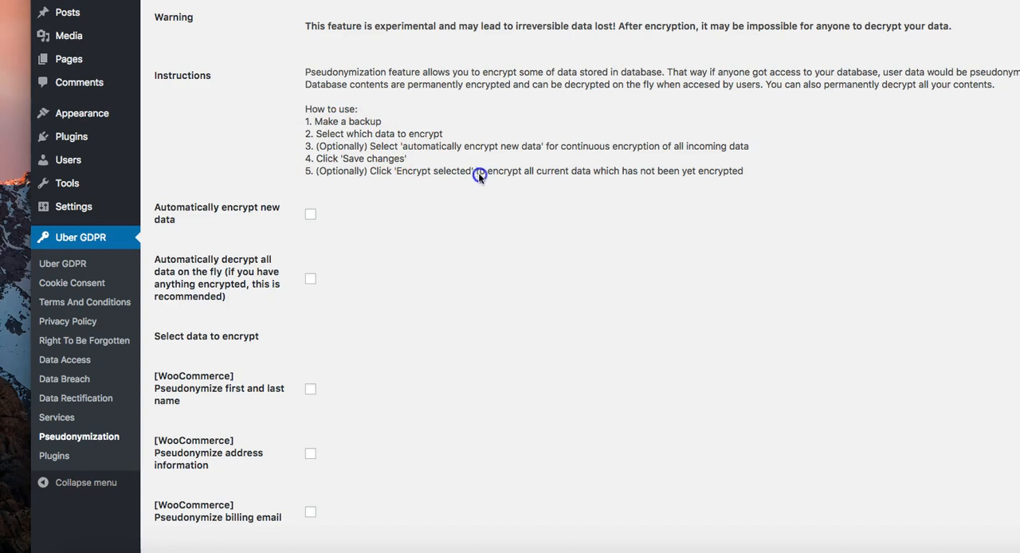
pyautogui.moveTo(765, 187); pyautogui.dragTo(280, 111)
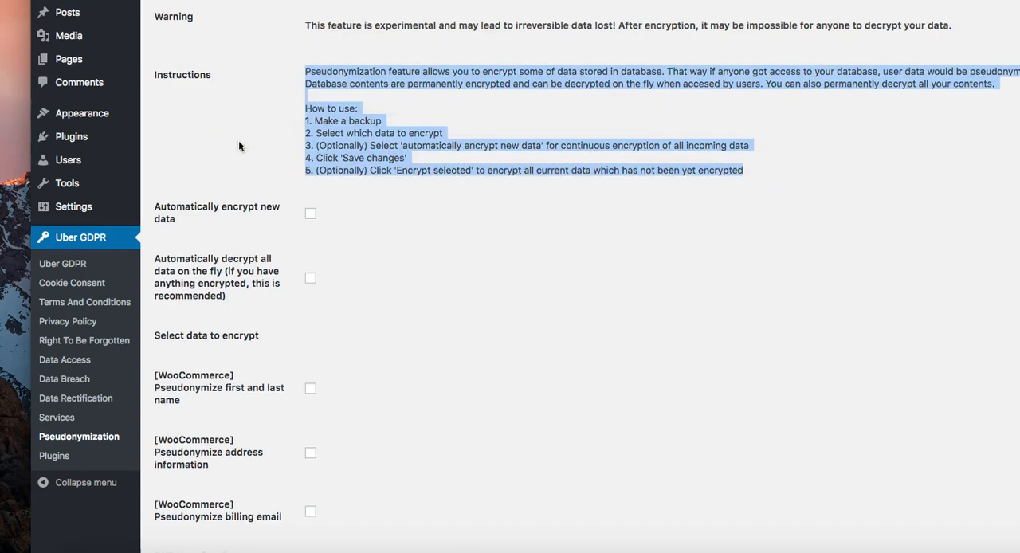
pyautogui.scroll(-2, 375, 182)
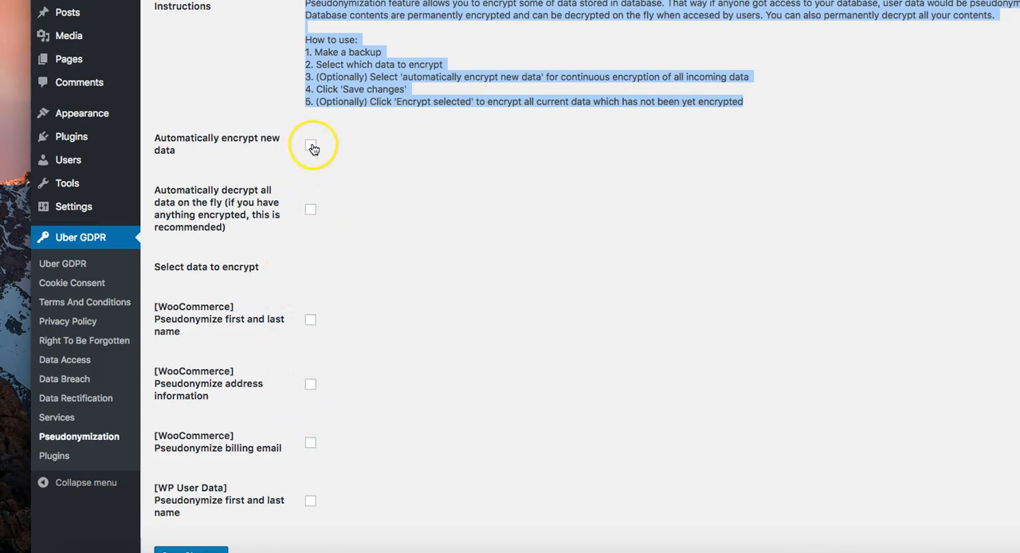
pyautogui.scroll(1, 313, 149)
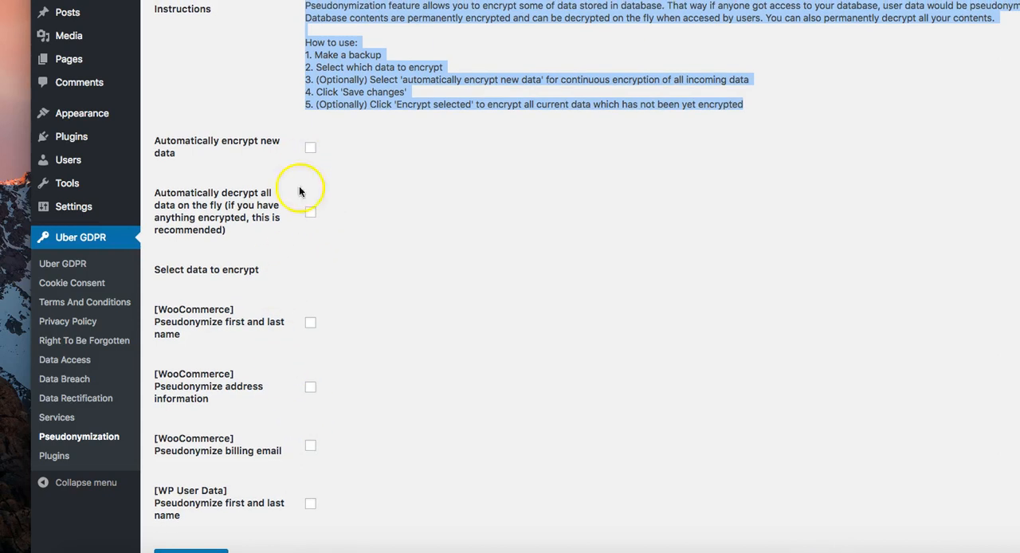
# Step: Examine which WooCommerce and WP User Data fields can be pseudonymized and the options to encrypt or decrypt the selected data
pyautogui.scroll(-2, 267, 302)
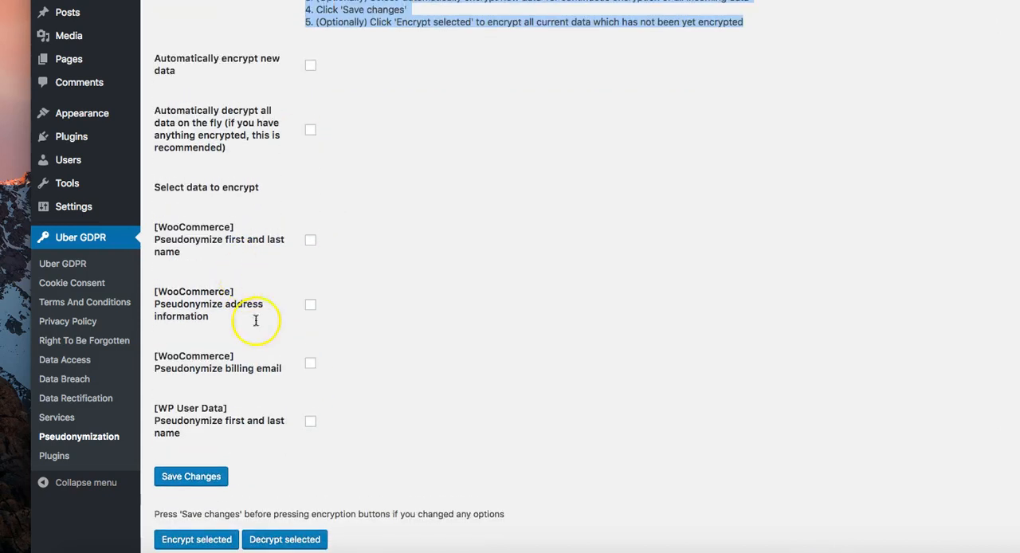
pyautogui.click(219, 424)
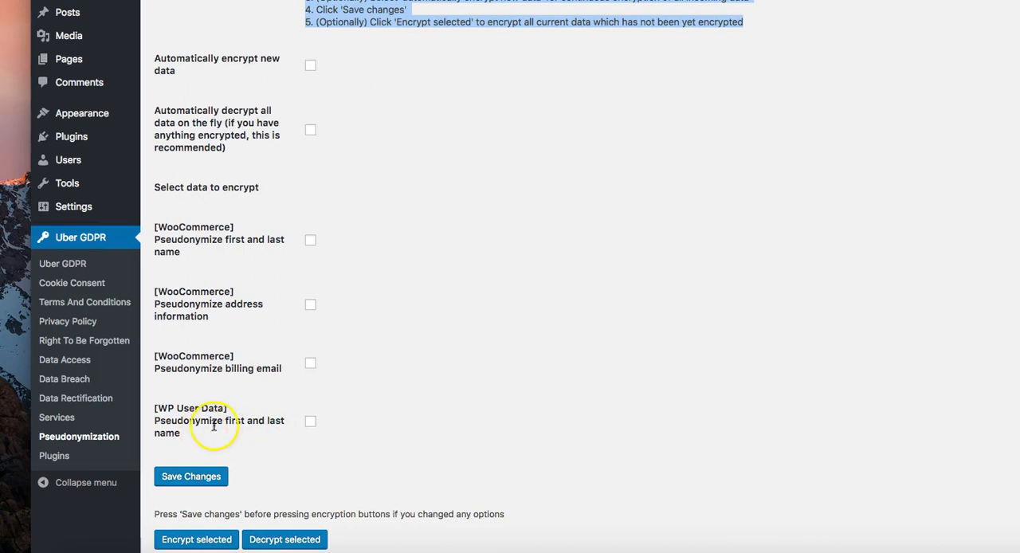
pyautogui.scroll(-1, 212, 415)
pyautogui.click(197, 400)
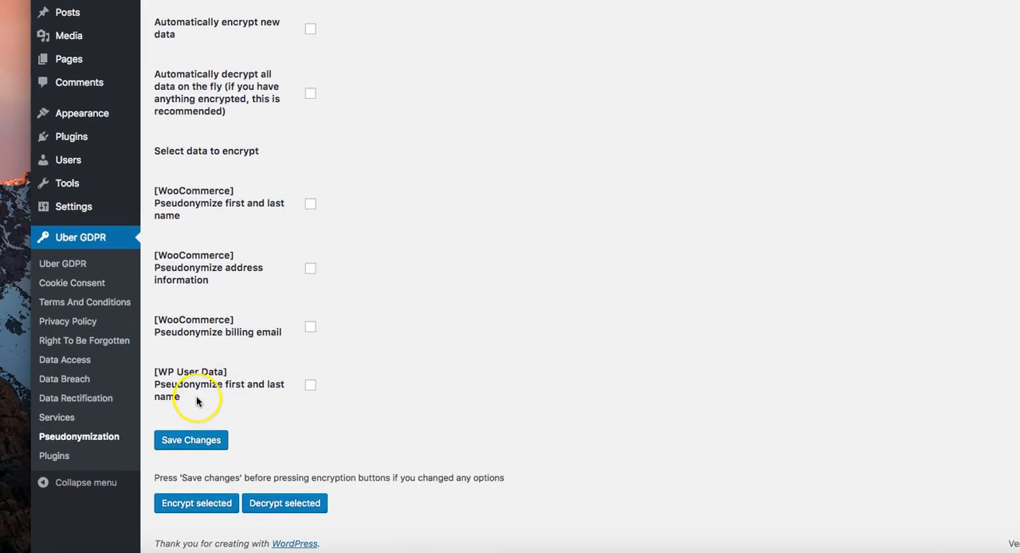
pyautogui.scroll(5, 198, 398)
pyautogui.scroll(-5, 197, 398)
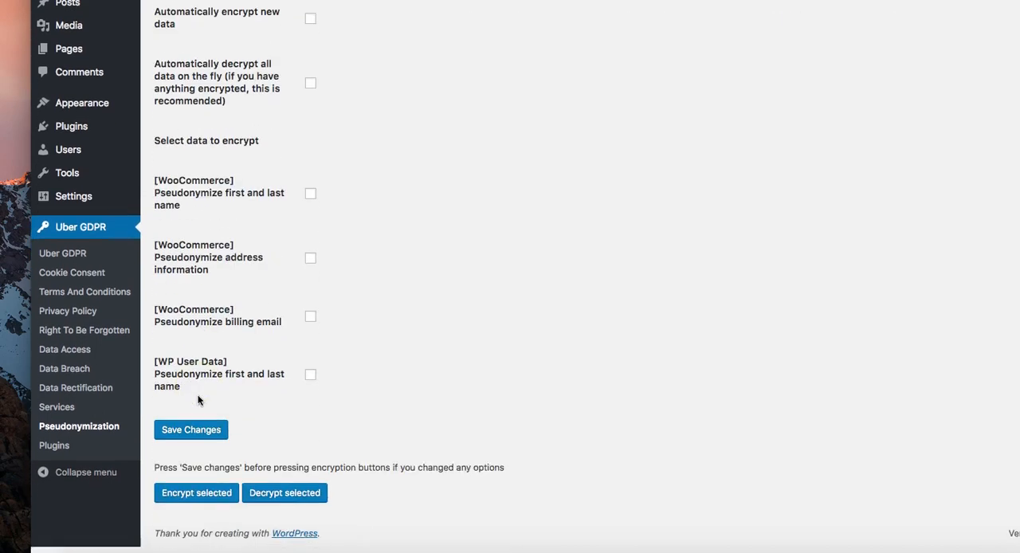
pyautogui.scroll(1, 196, 401)
pyautogui.moveTo(191, 439); pyautogui.dragTo(154, 292)
pyautogui.click(154, 291)
pyautogui.scroll(-1, 163, 291)
pyautogui.tripleClick(180, 292)
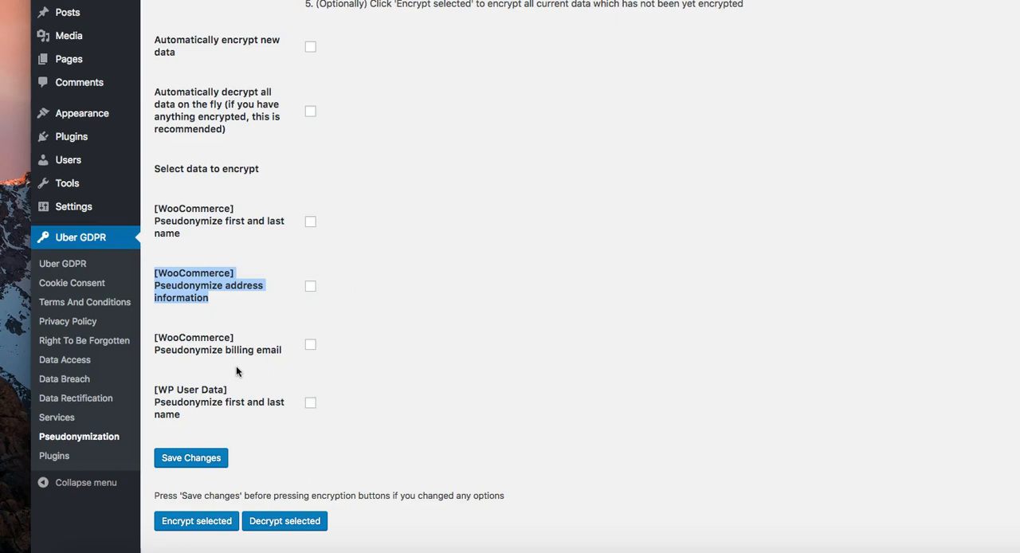
pyautogui.scroll(4, 236, 366)
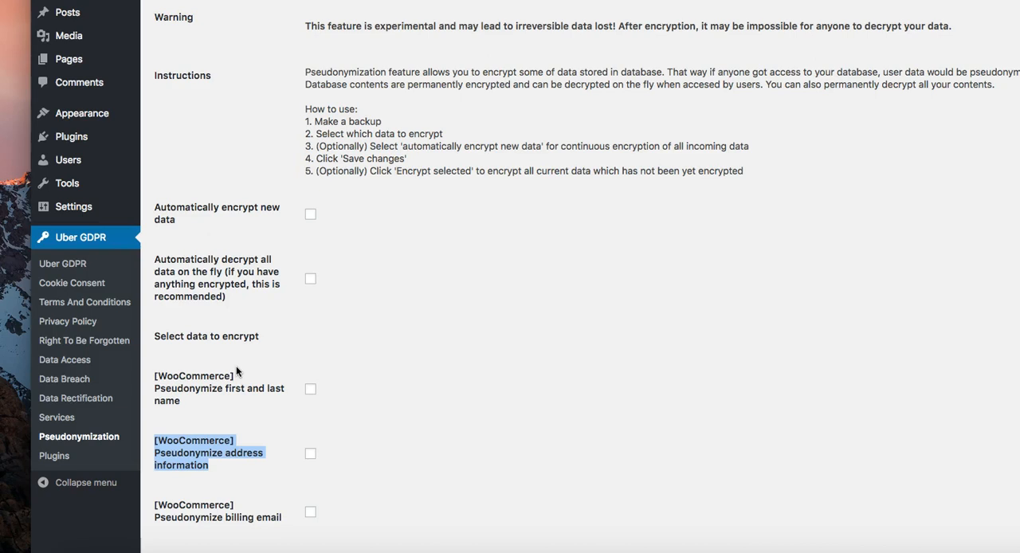
# Step: Open the Plugins page of Uber GDPR and examine the compliance table of installed plugins
pyautogui.click(60, 461)
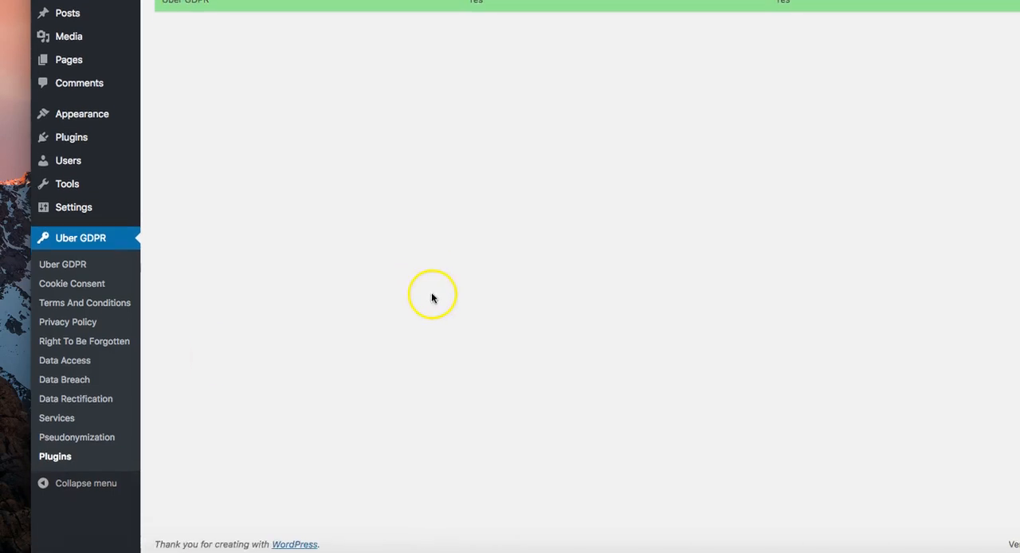
pyautogui.scroll(1, 433, 298)
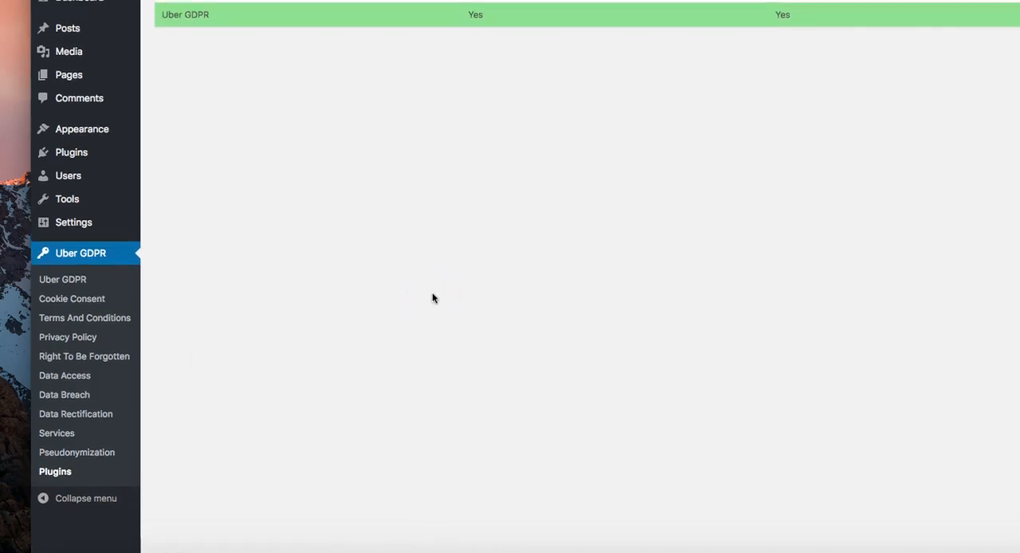
pyautogui.scroll(-1, 380, 294)
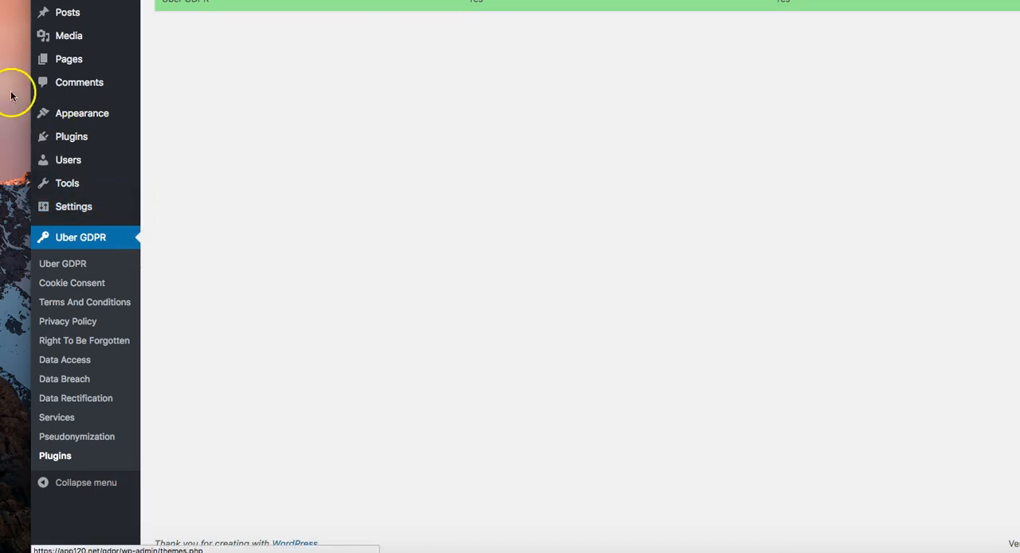
pyautogui.scroll(1, 371, 159)
pyautogui.scroll(-1, 371, 159)
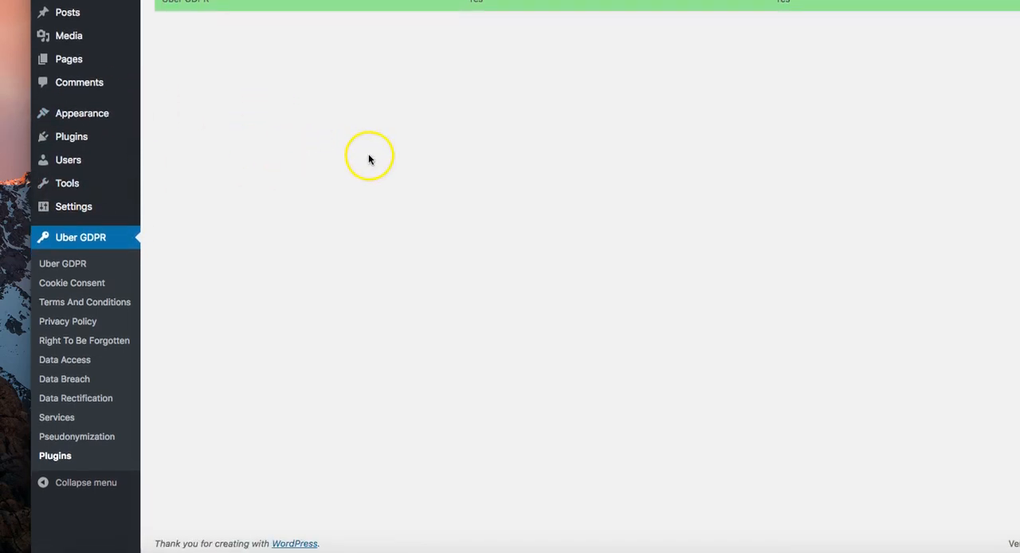
pyautogui.scroll(1, 368, 160)
pyautogui.scroll(-1, 368, 161)
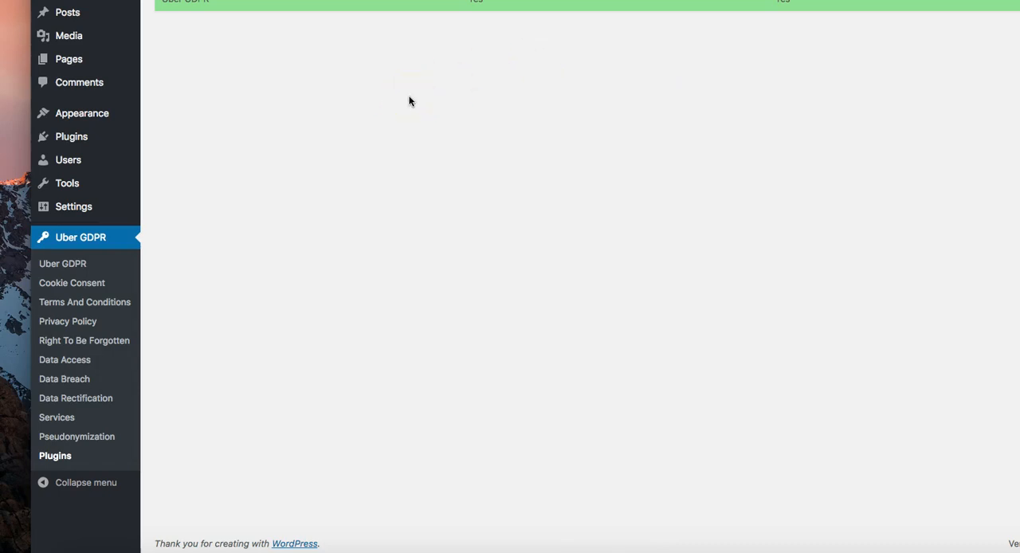
pyautogui.click(134, 239)
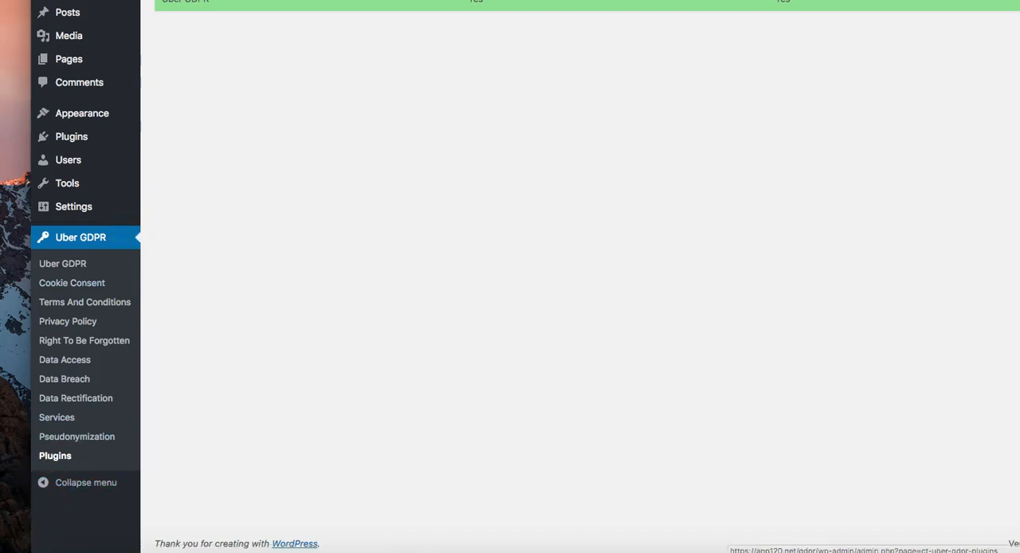